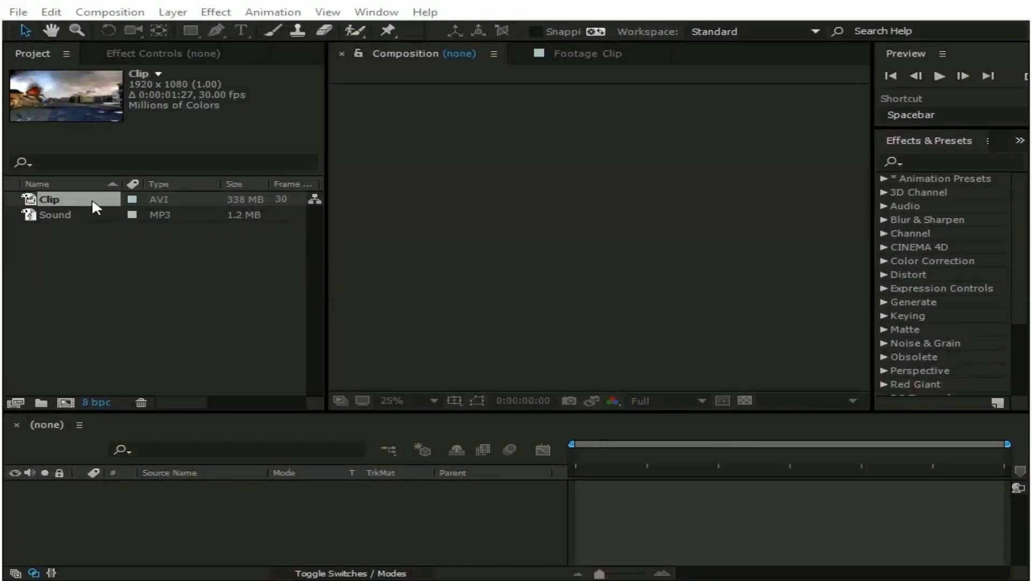
Step: Scrub through the Clip footage to preview it and look at the details of the Sound file
double_click(95, 198)
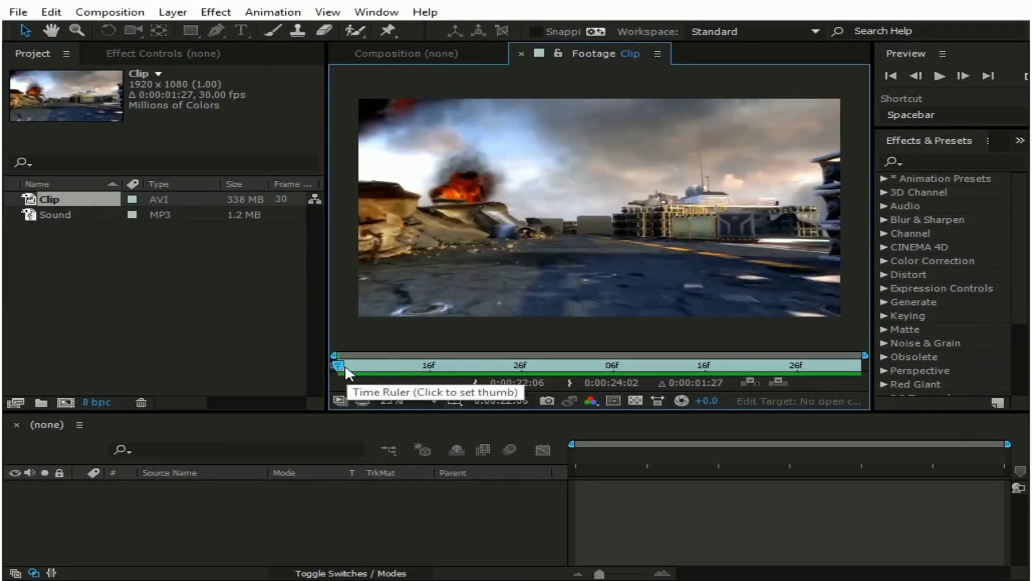
left_click_drag(344, 364, 622, 375)
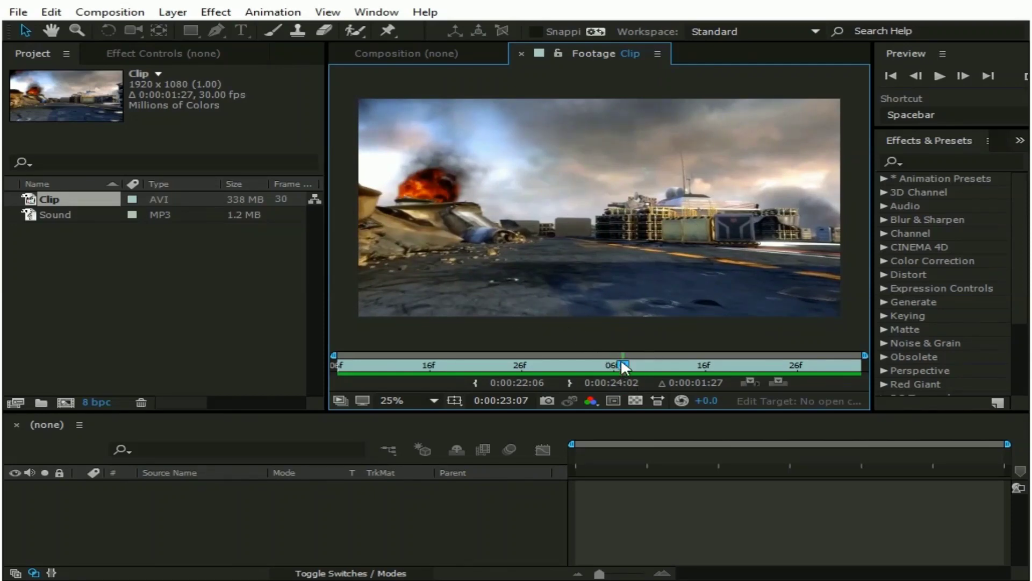
left_click_drag(622, 365, 568, 366)
left_click(85, 215)
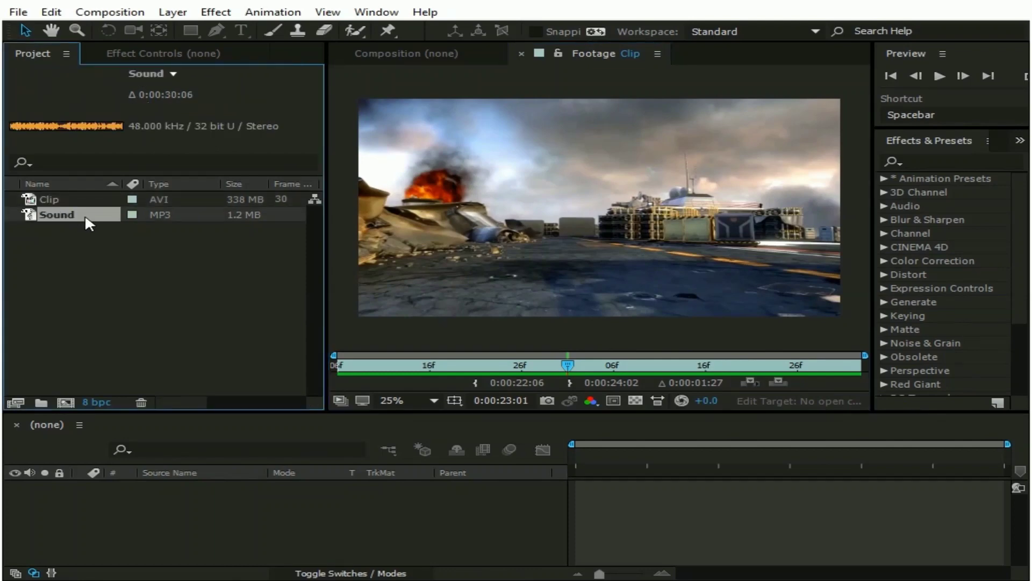
left_click(89, 198)
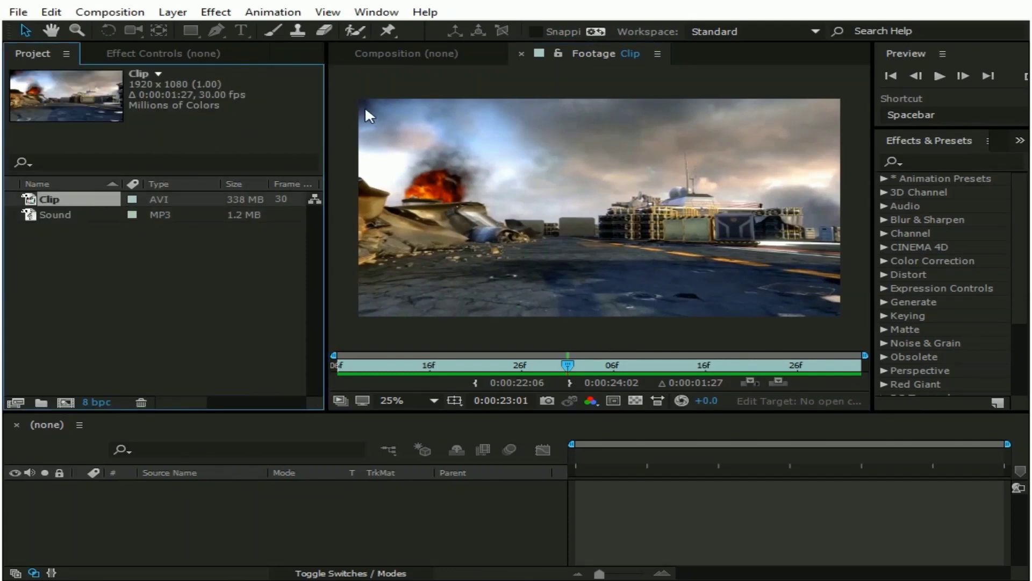
Step: Create a new composition from the Clip footage and move the current time to 0:00:23:00
left_click(416, 54)
left_click_drag(80, 200, 68, 406)
left_click_drag(573, 453, 757, 467)
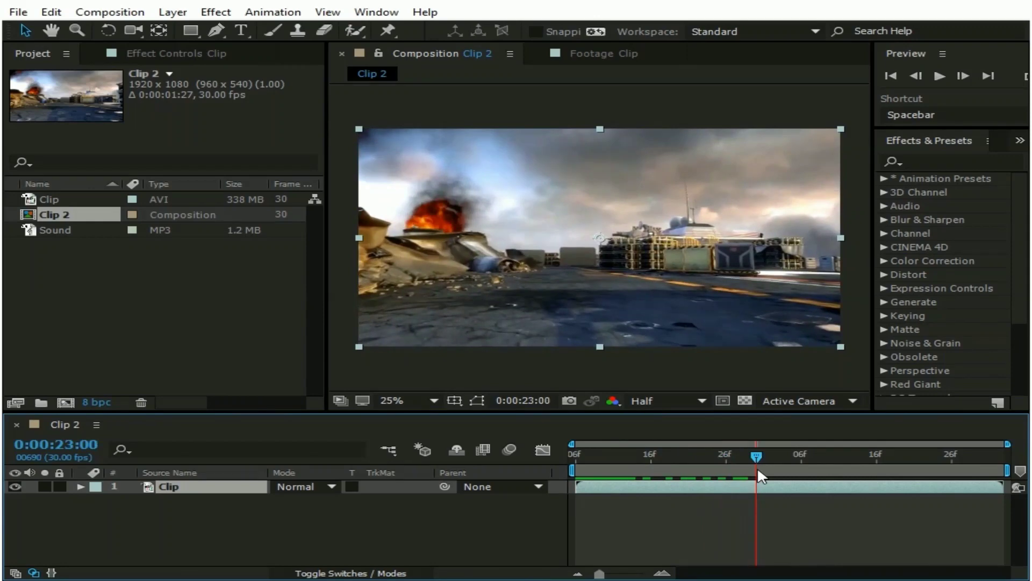
Step: Run Track Camera on the Clip layer and expand the tracker's Advanced settings
right_click(195, 493)
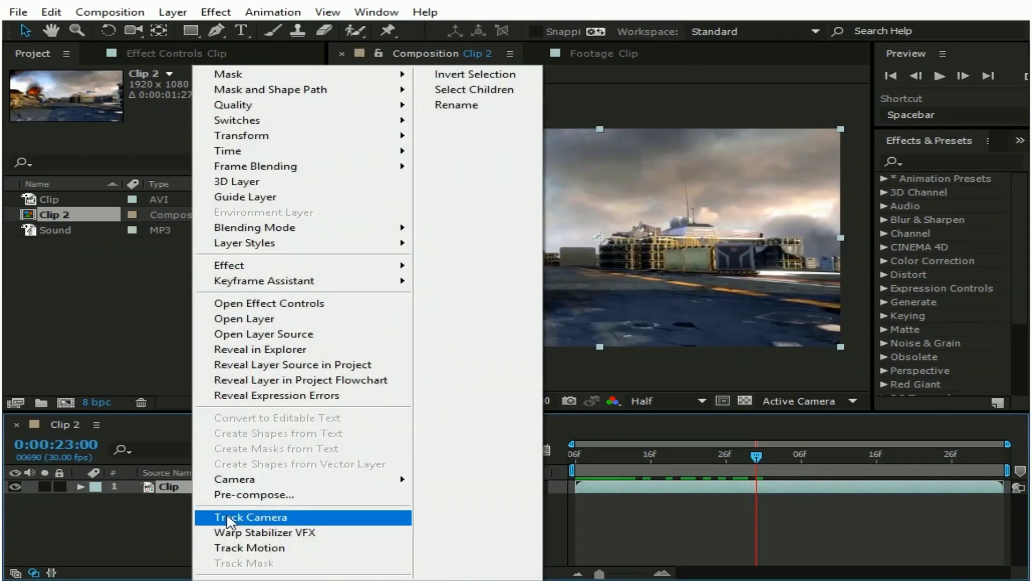
left_click(229, 519)
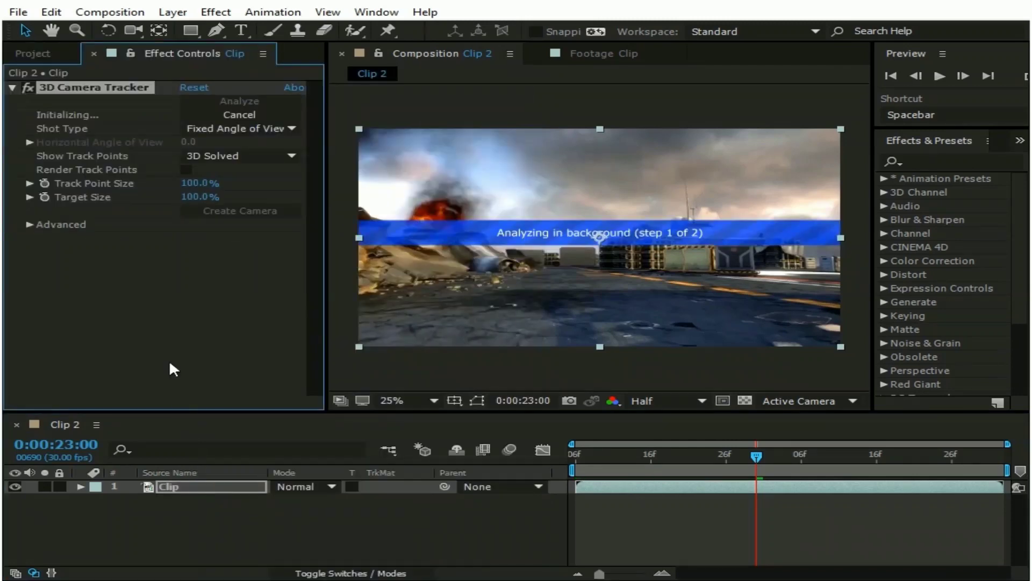
left_click(33, 224)
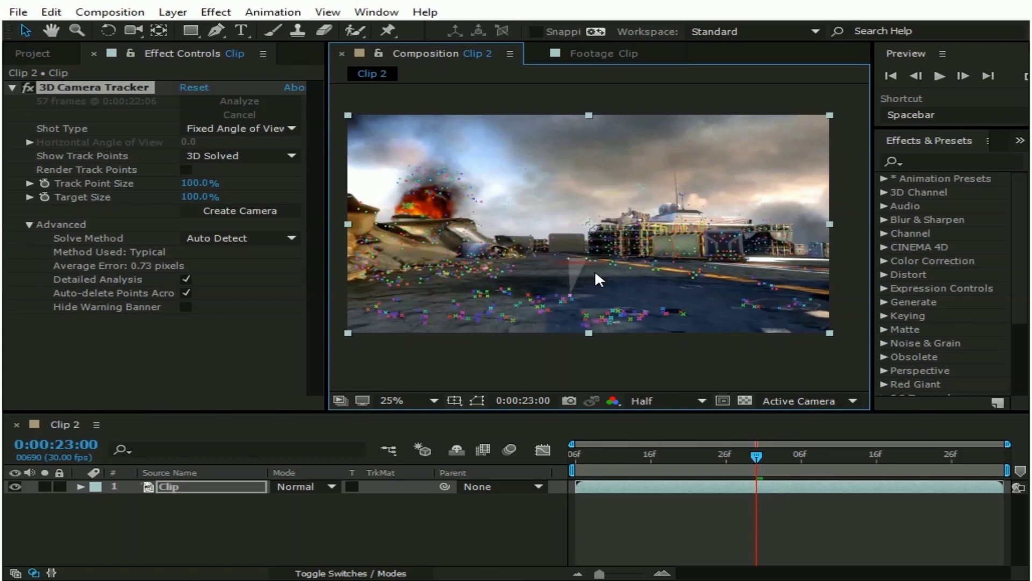
Step: Create a solid and camera from the track points on the road in front of the containers
scroll(620, 275, "up", 1)
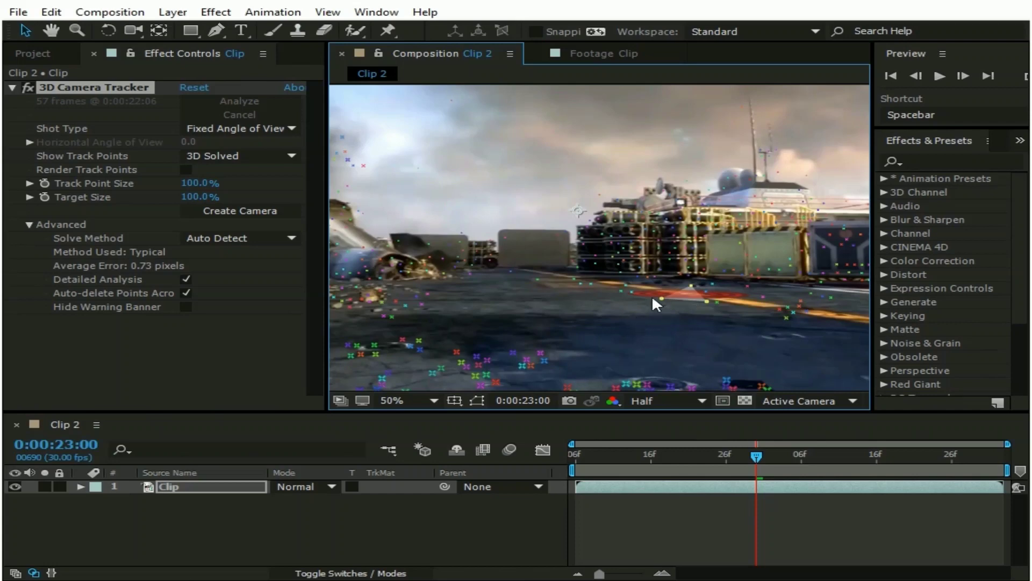
right_click(683, 294)
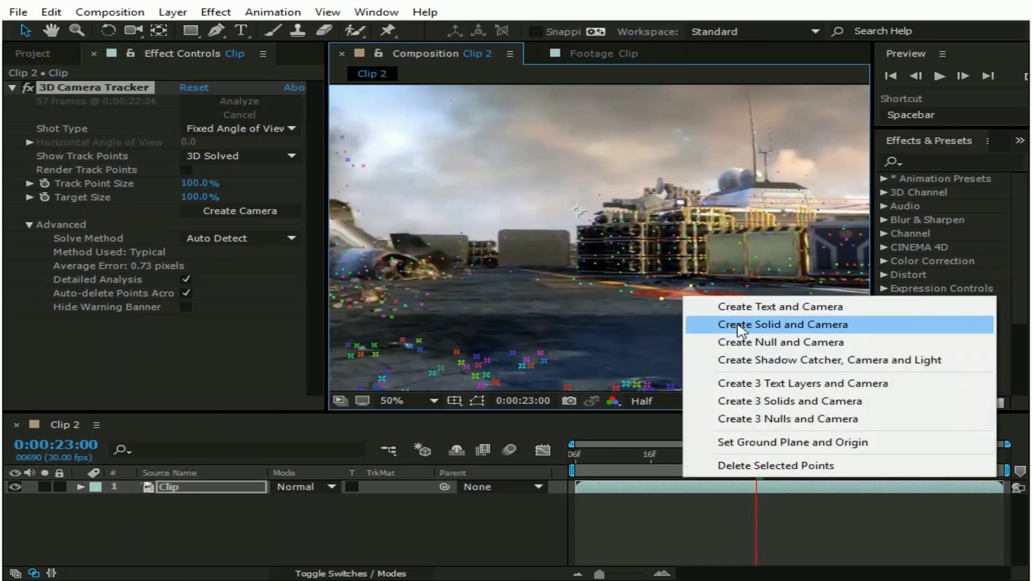
left_click(739, 326)
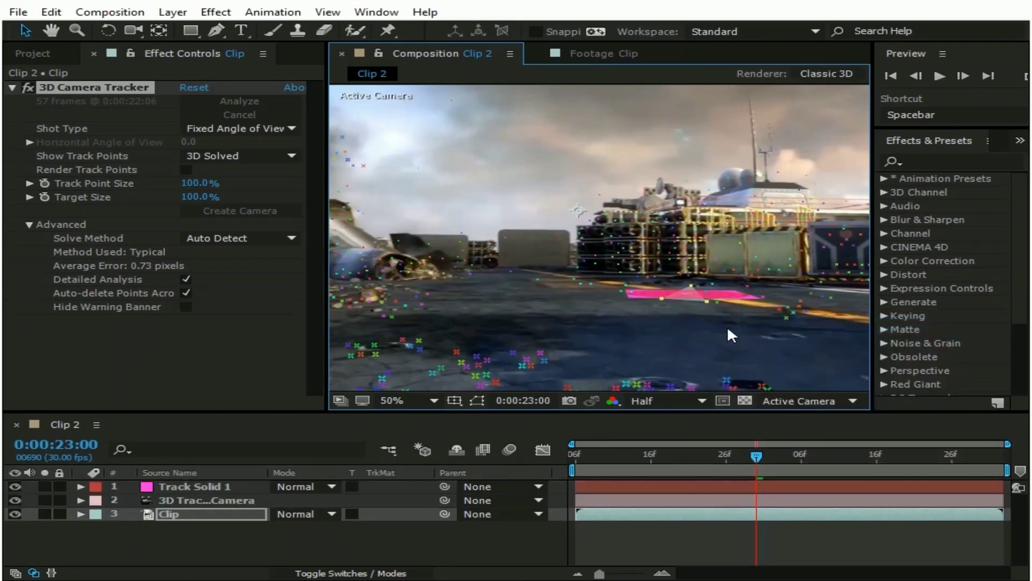
Step: Rename the track solid layer as Ground
left_click(227, 492)
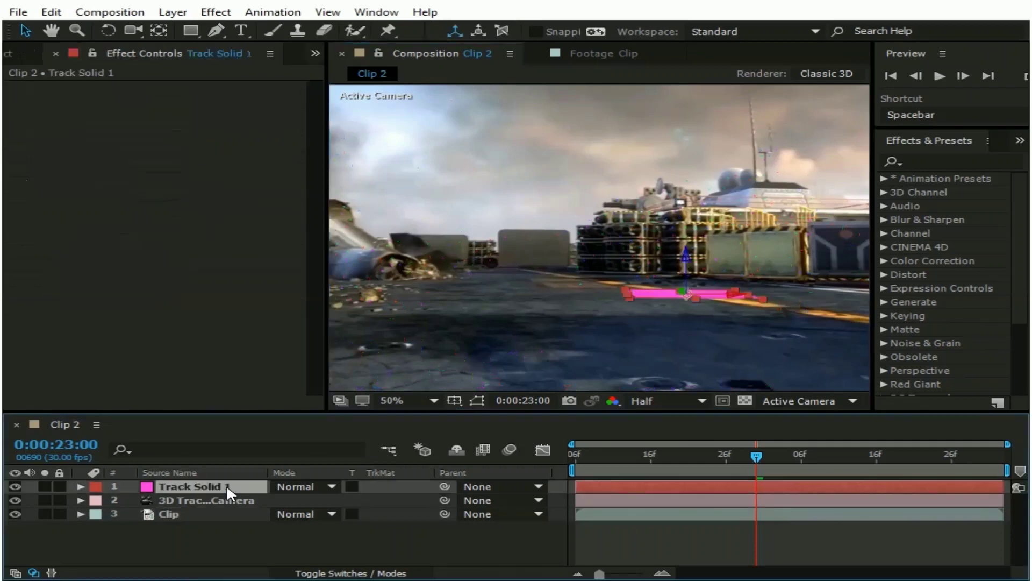
right_click(196, 486)
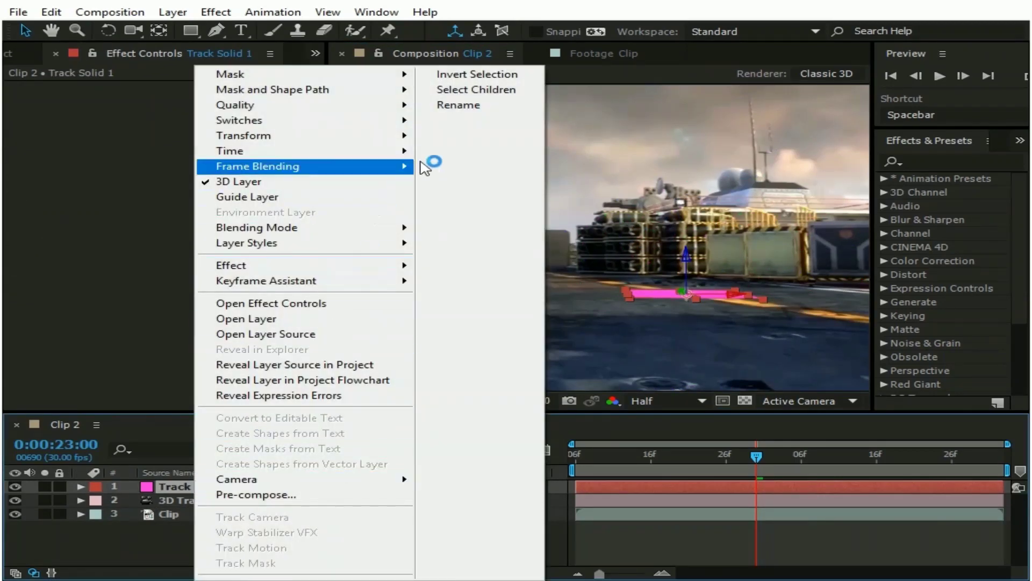
left_click(465, 105)
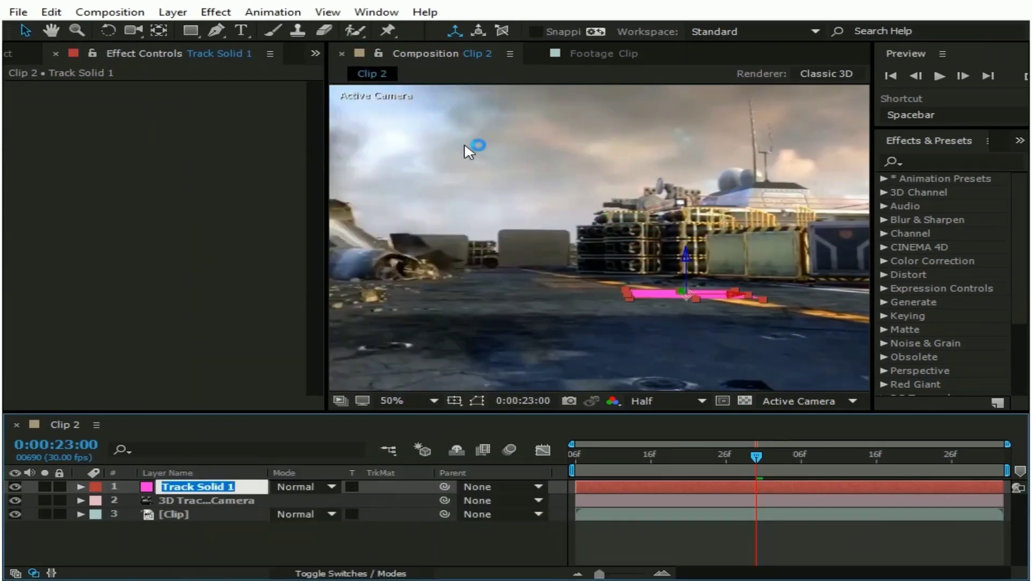
type("Gro")
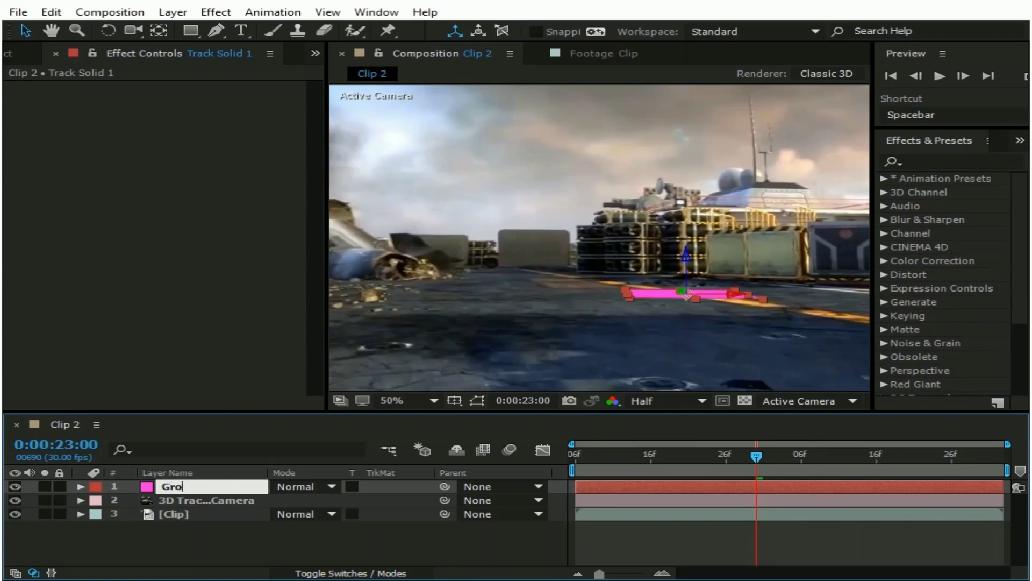
type("und")
key("Return")
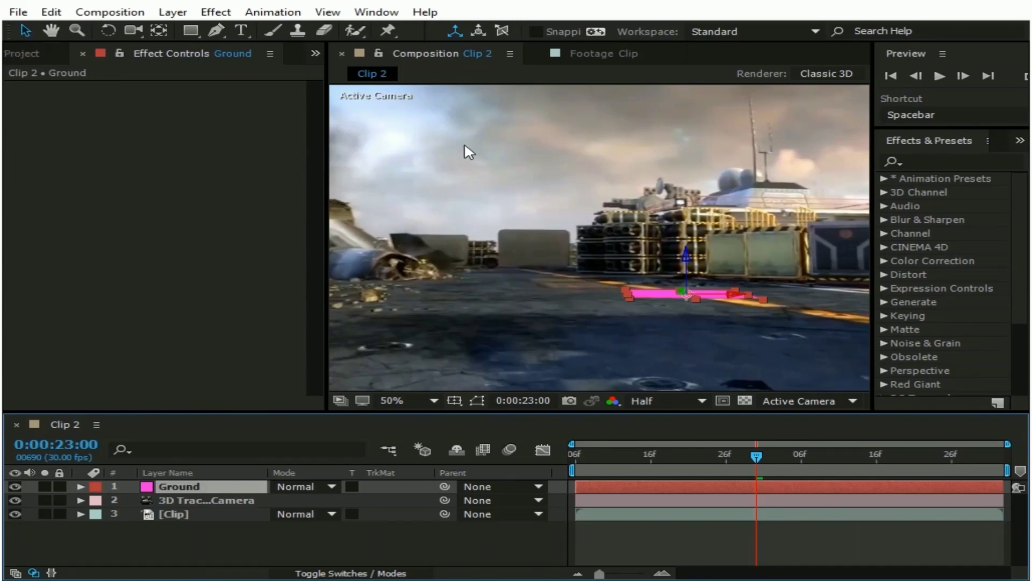
Step: Add a new 1920 x 1080 px solid layer named Clouds
right_click(224, 533)
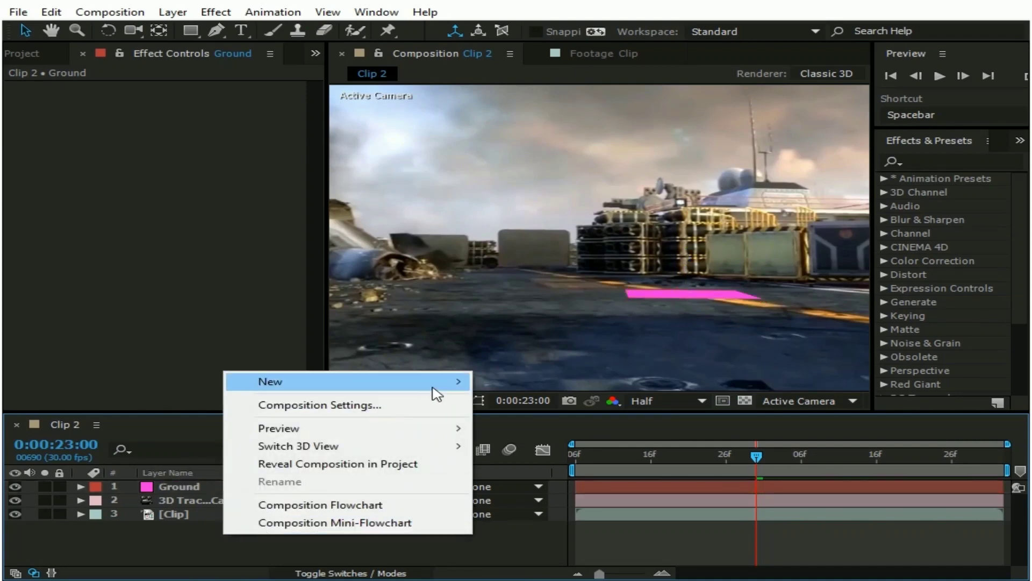
mouse_move(435, 388)
left_click(528, 423)
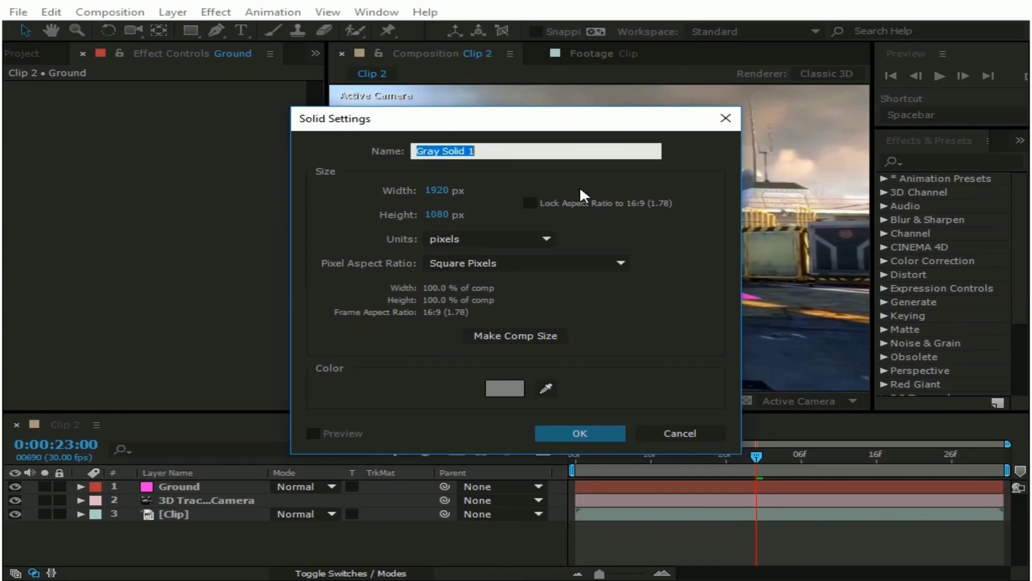
type("Clouds")
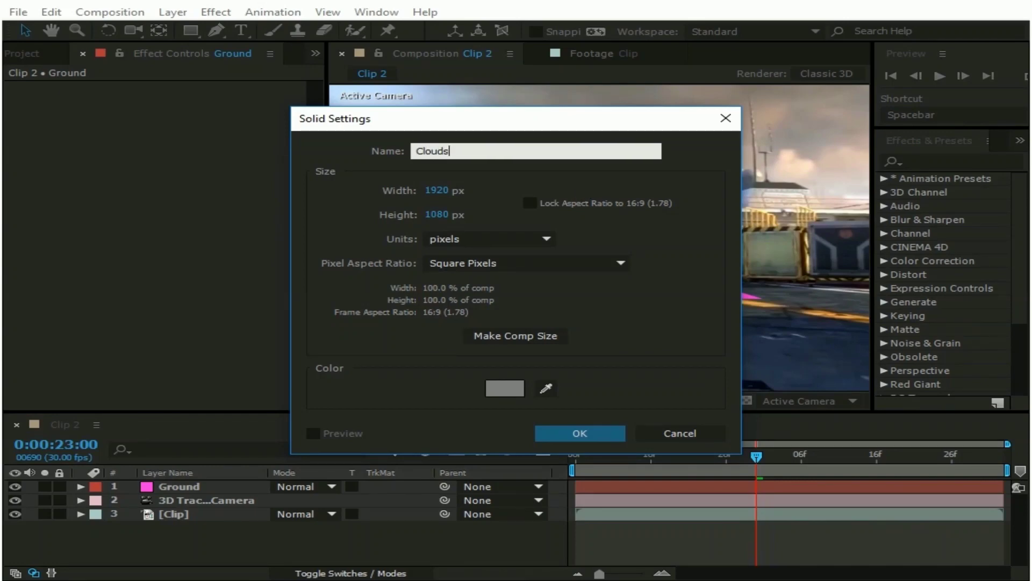
key("Return")
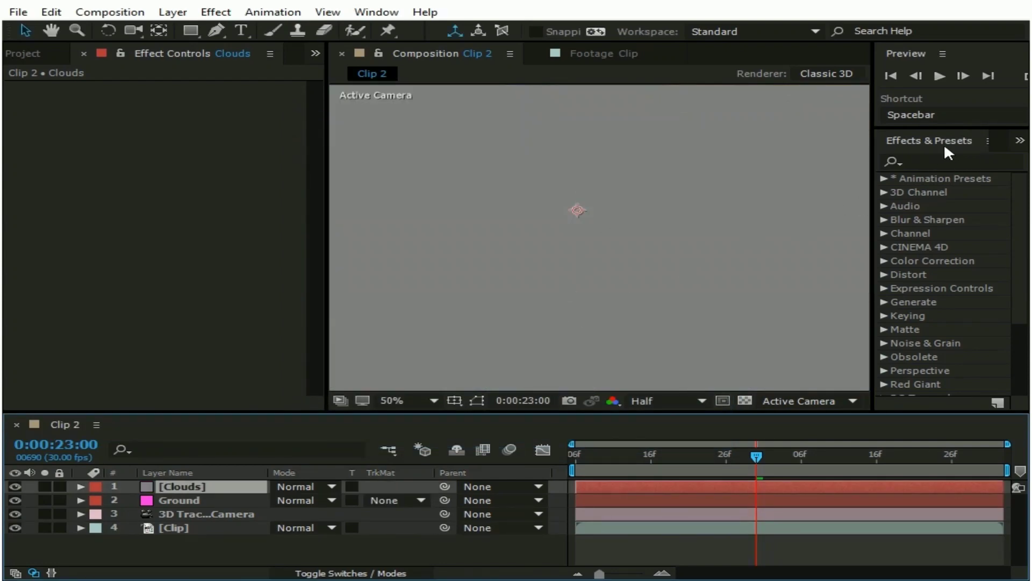
Step: Apply the Particular effect to the Clouds layer and hide the Ground layer
left_click(376, 12)
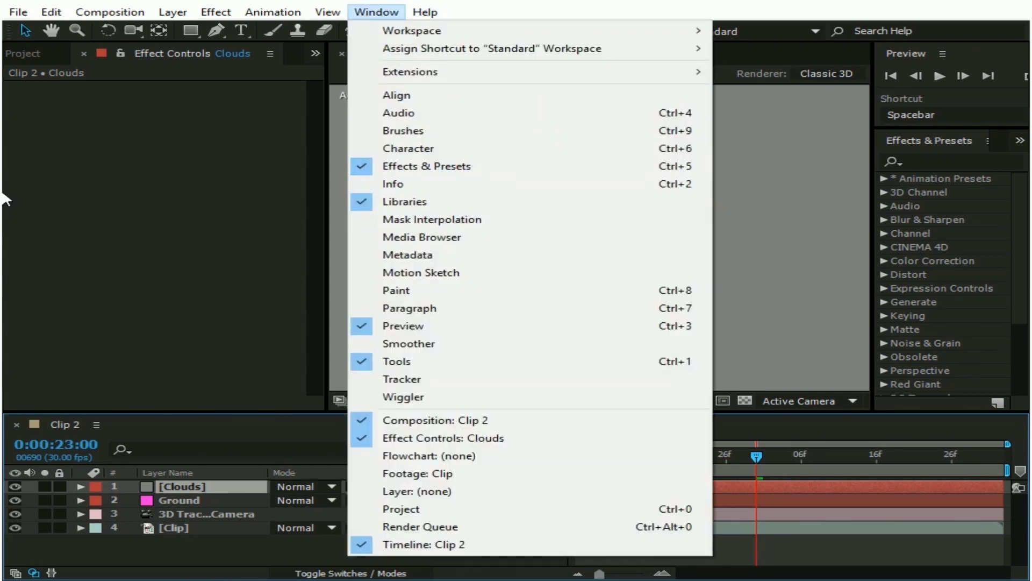
left_click(931, 161)
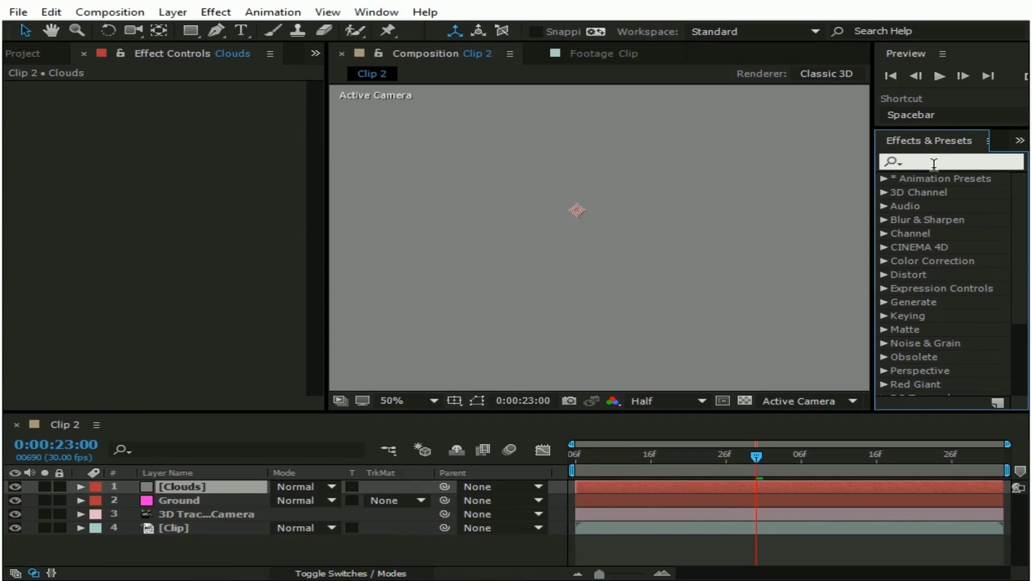
type("P")
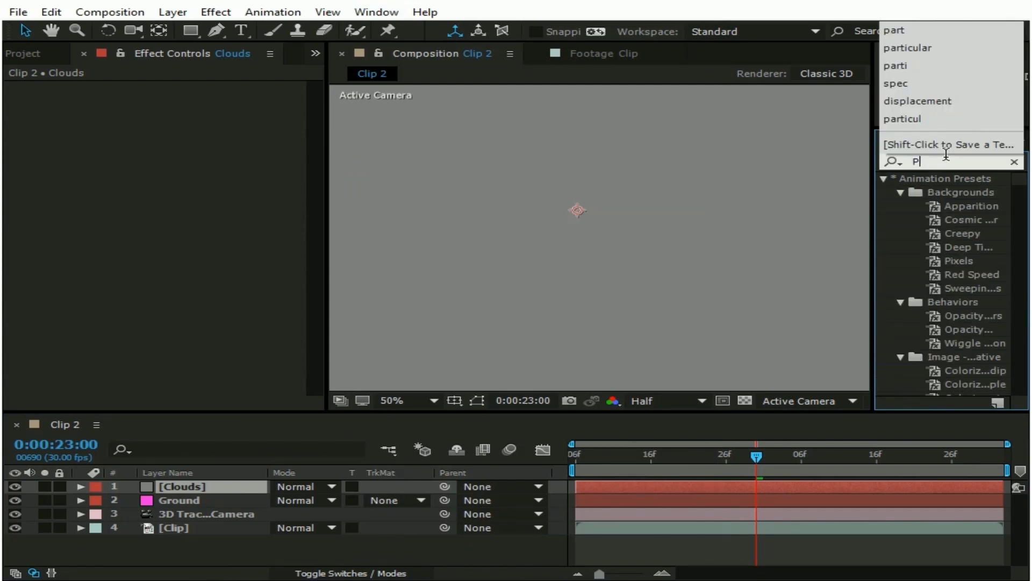
type("articu")
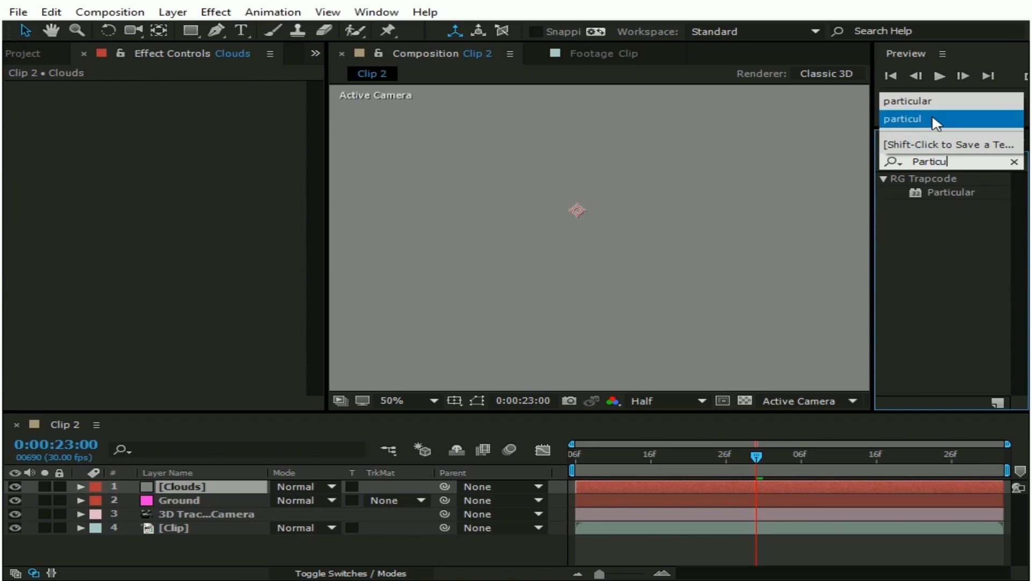
left_click_drag(947, 194, 215, 485)
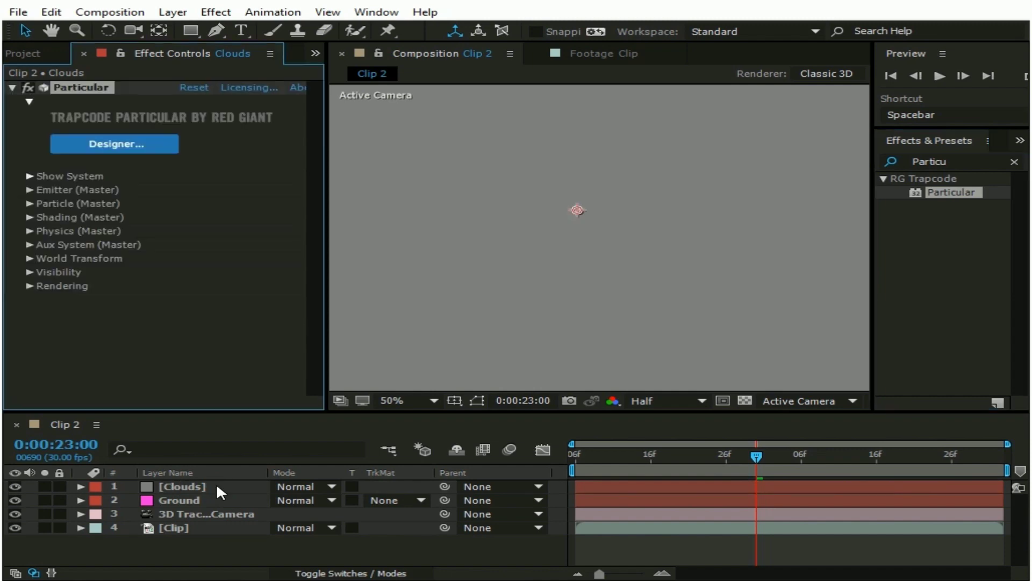
scroll(639, 279, "down", 2)
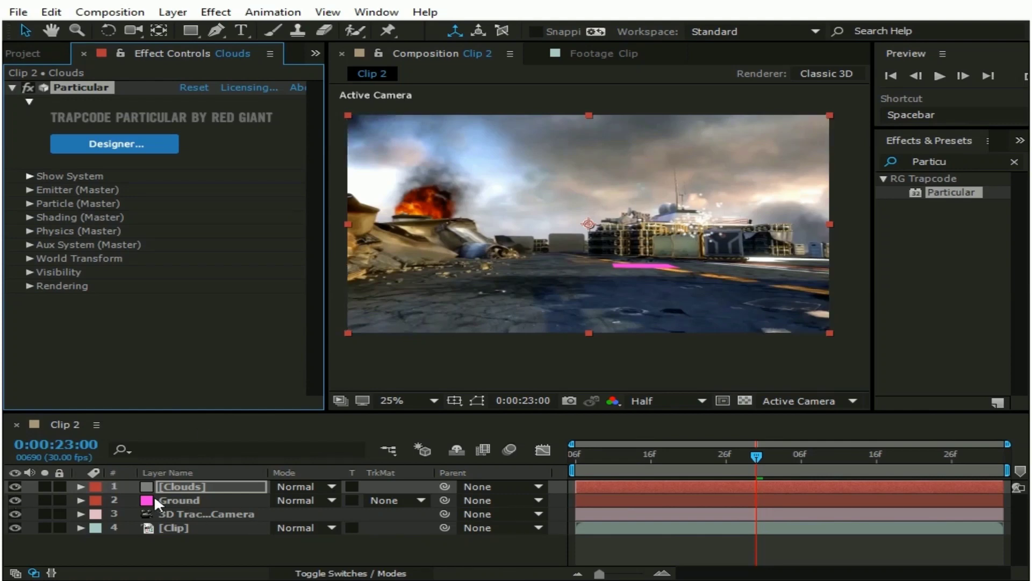
left_click(15, 499)
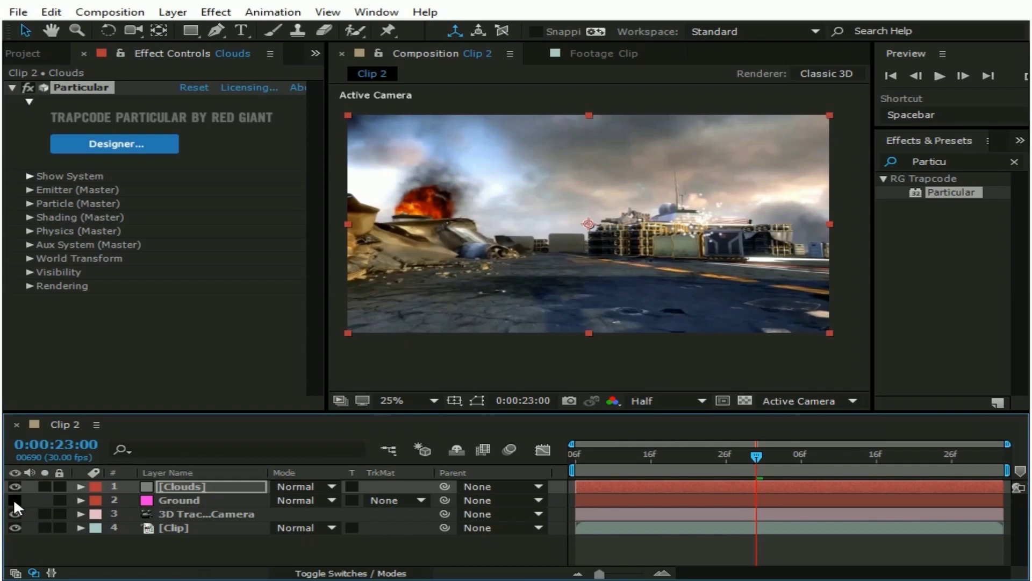
Step: Set the Particular emitter's Particles/sec to 10000
left_click(29, 101)
left_click(29, 128)
scroll(48, 126, "down", 2)
left_click(195, 115)
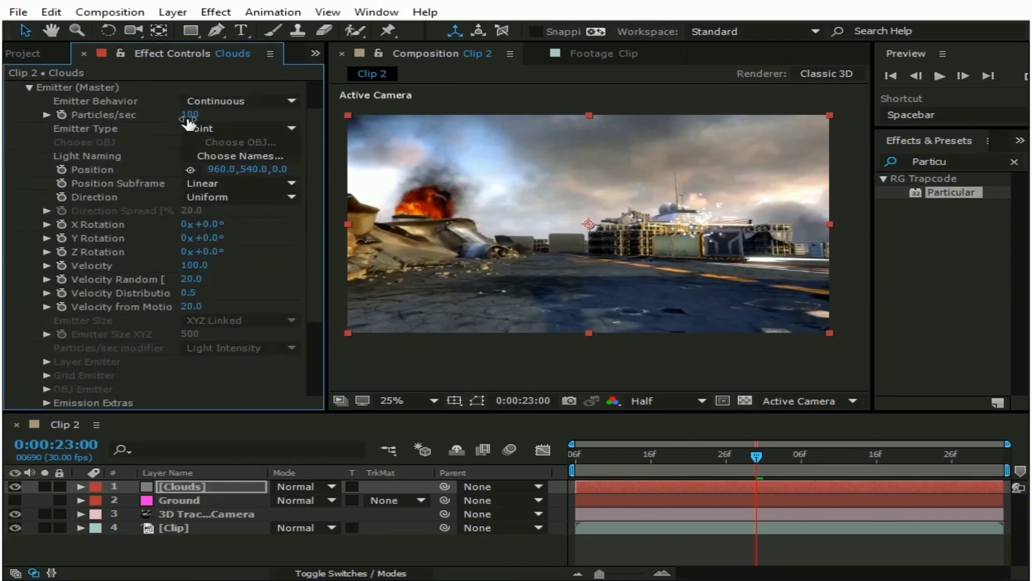
type("100")
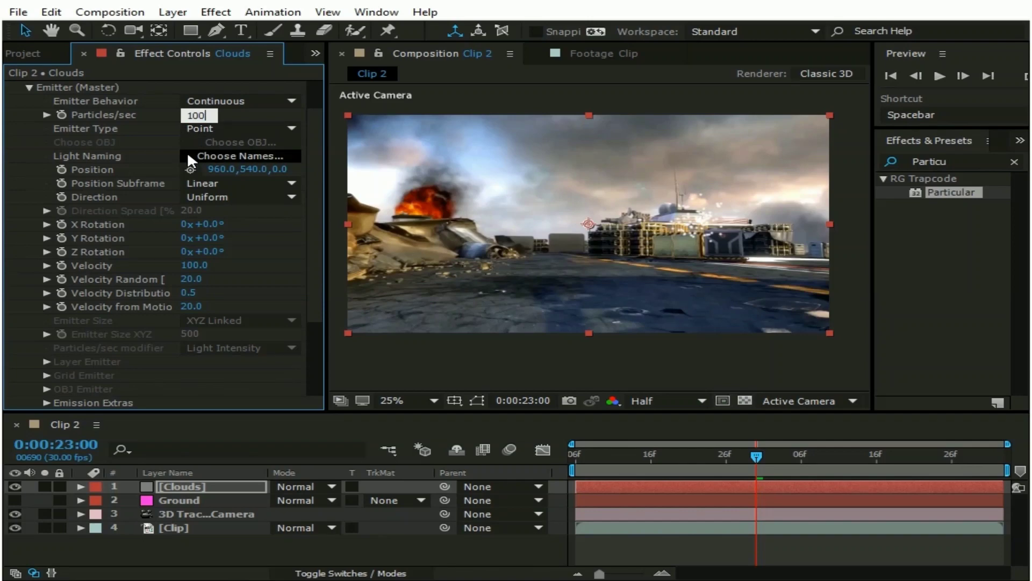
type("00")
key("Return")
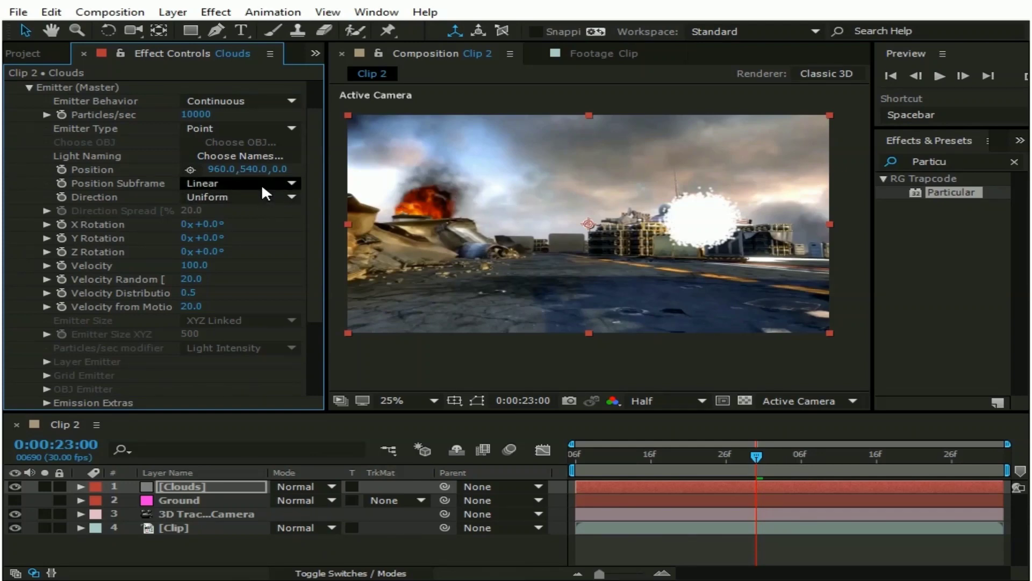
Step: Change the Emitter Type to Box and move the current time to 0:00:22:15
left_click(291, 131)
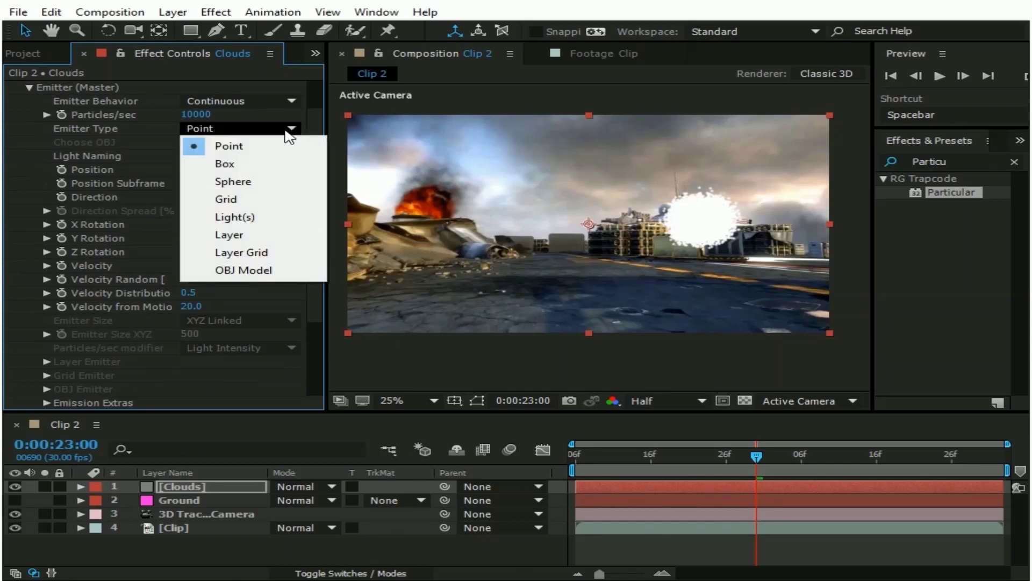
left_click(265, 164)
scroll(592, 224, "down", 1)
scroll(596, 226, "up", 1)
left_click_drag(757, 457, 644, 459)
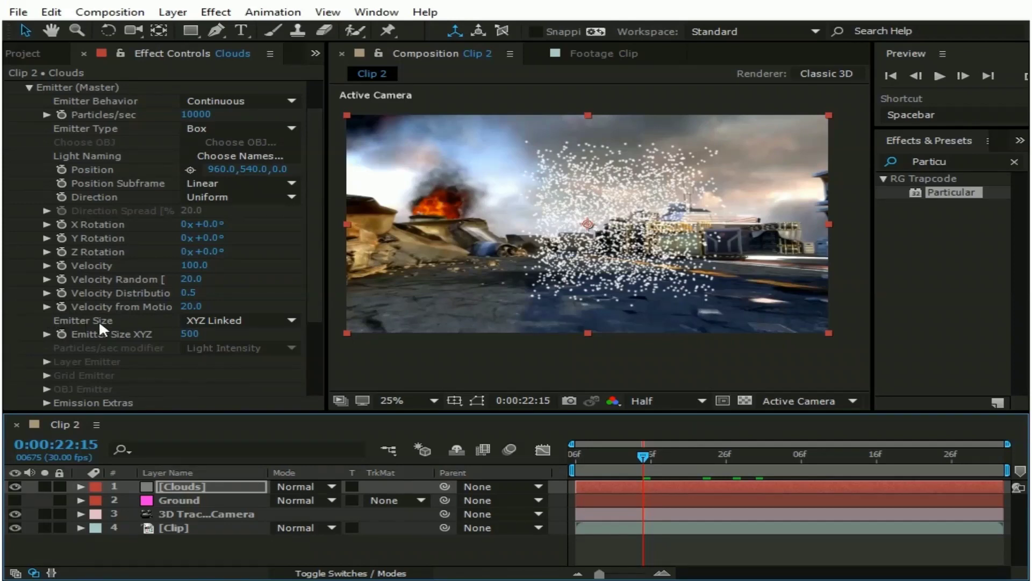
Step: Switch the Emitter Size to XYZ Individual and set Emitter Size X to 5000
left_click(250, 319)
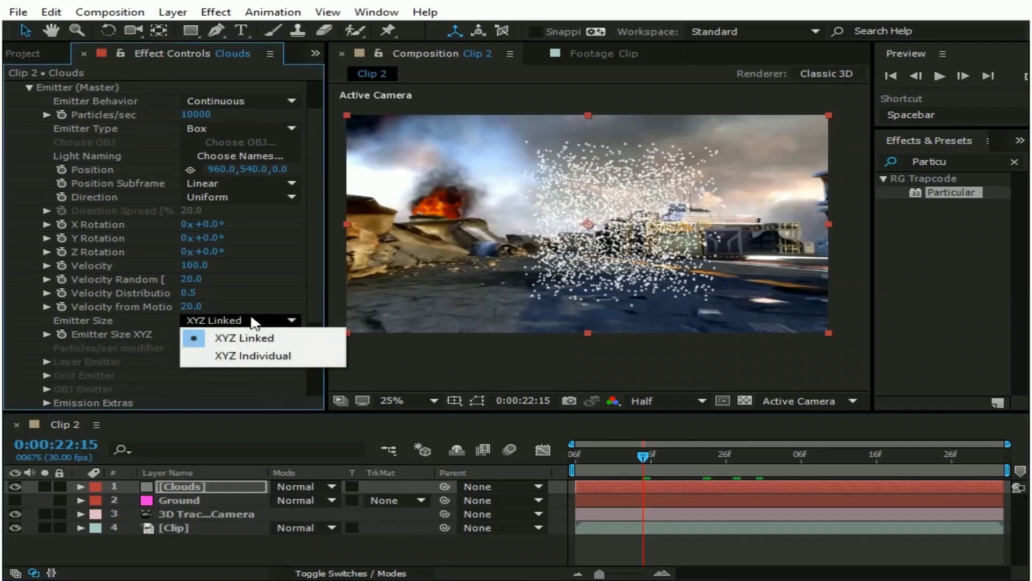
left_click(256, 355)
scroll(164, 320, "down", 2)
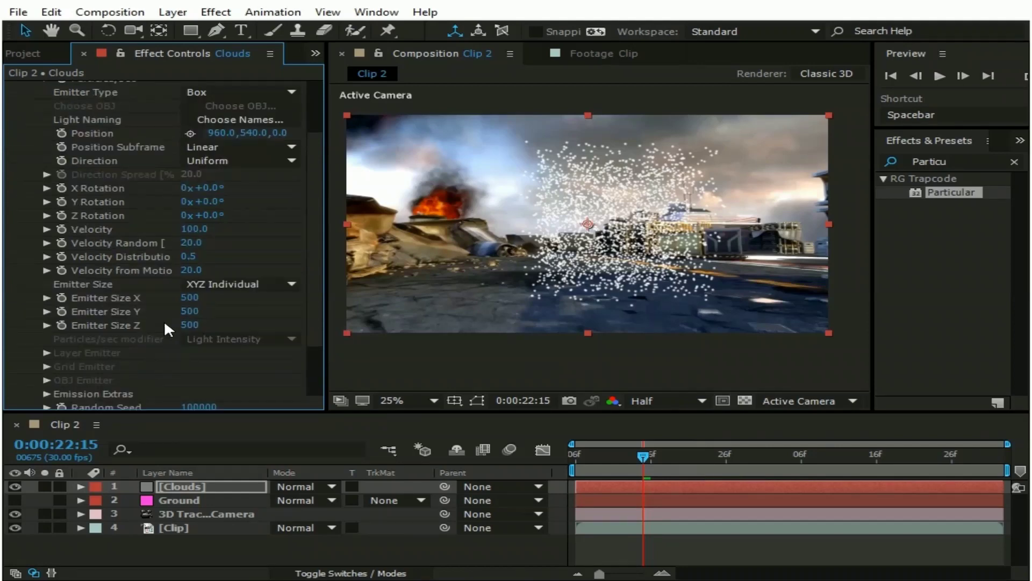
left_click(194, 299)
left_click(213, 298)
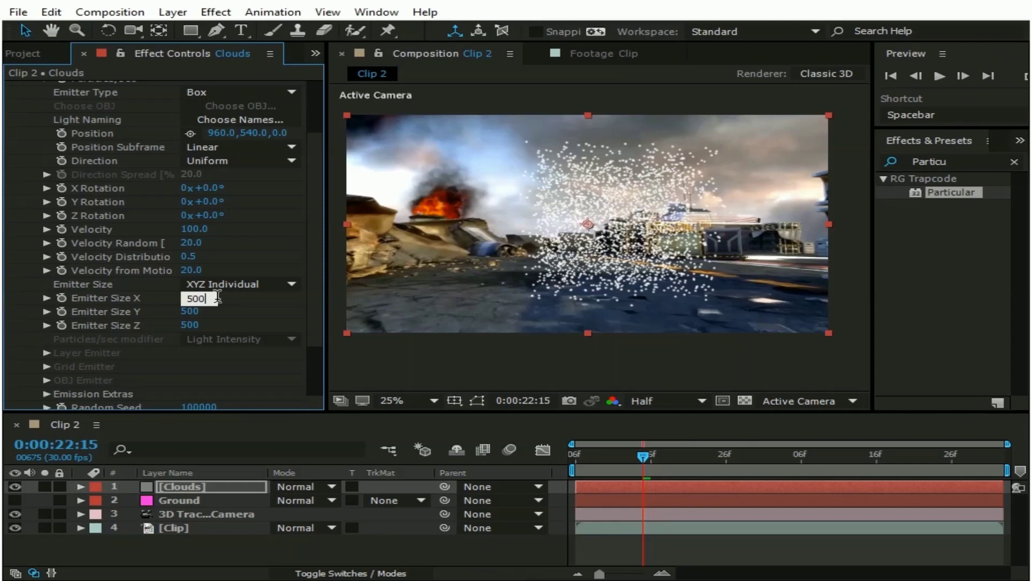
type("0")
key("Return")
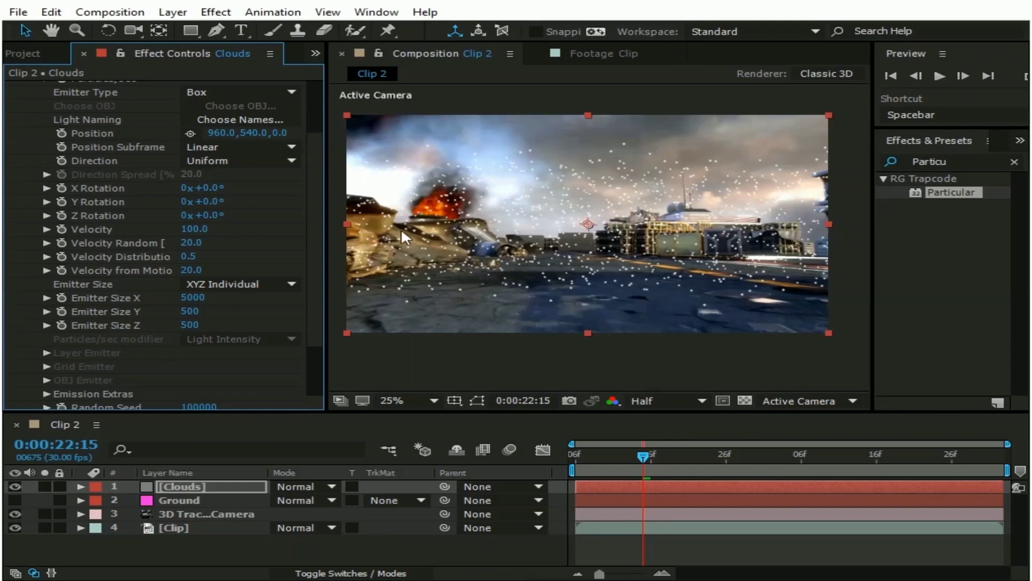
Step: Set Emitter Size Z to 10000 and preview the particles up to 0:00:22:20
left_click(192, 325)
type("10000")
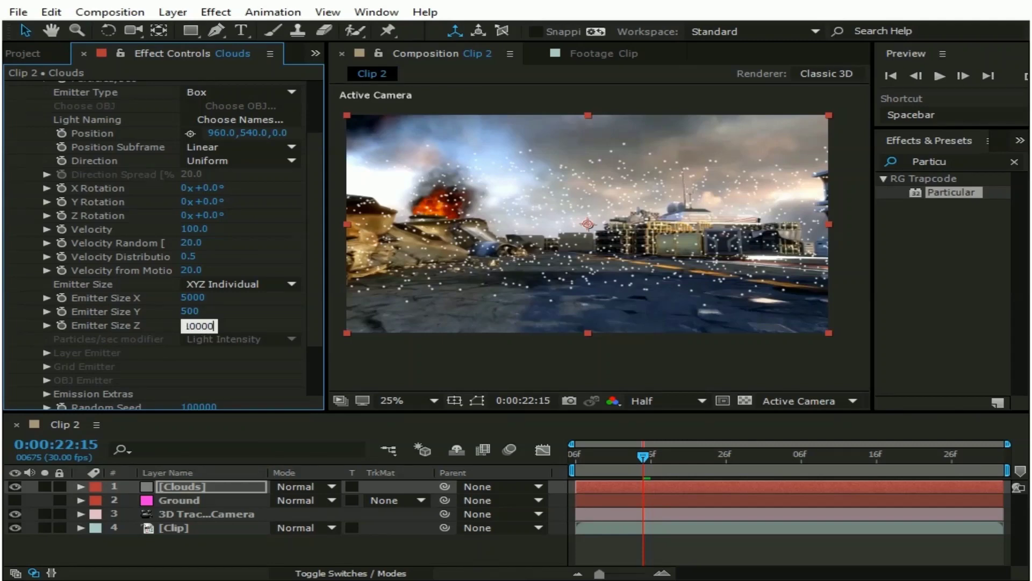
key("Return")
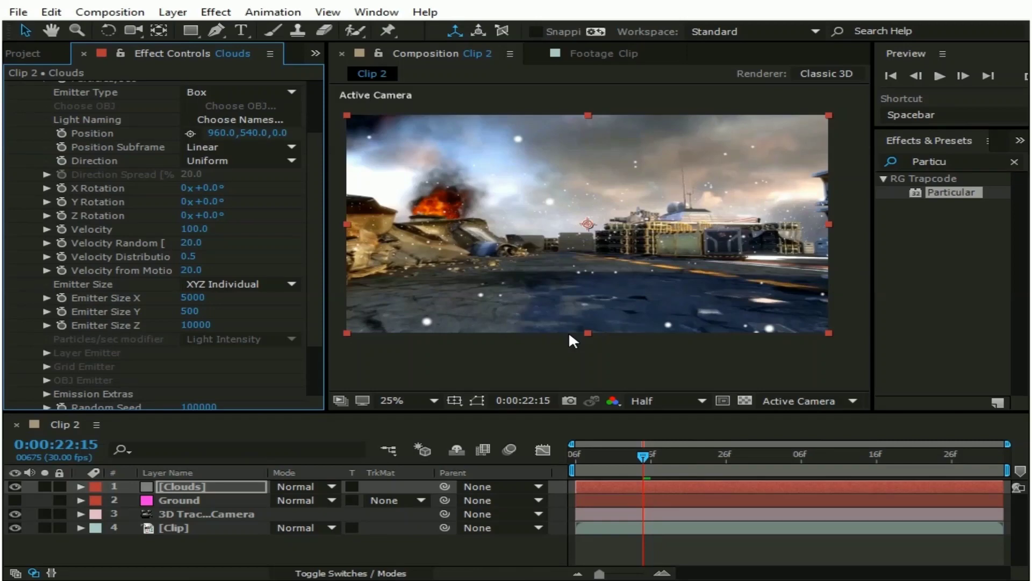
key("space")
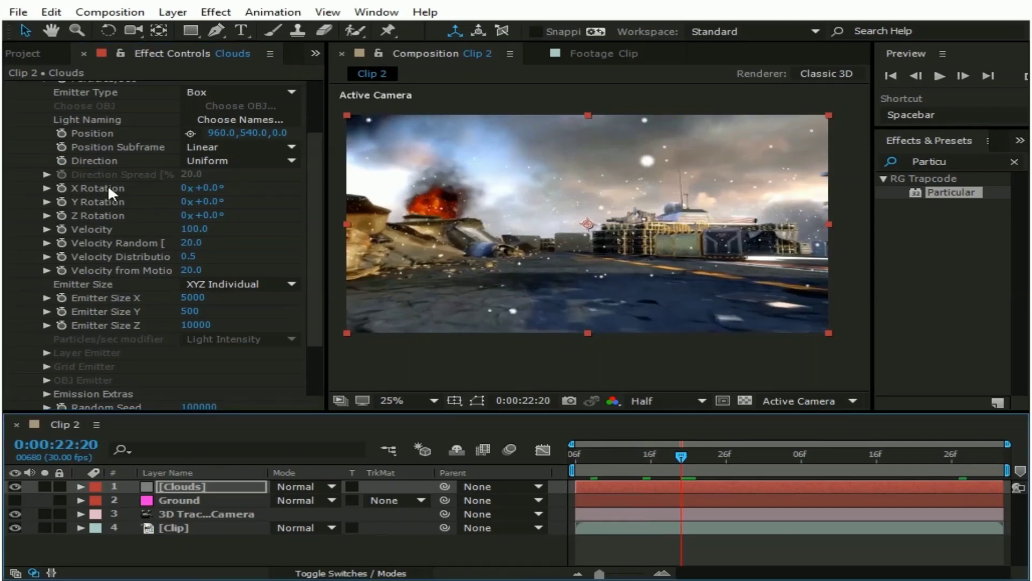
Step: Set the main particle Size to 10 and its Opacity to 80
scroll(70, 206, "up", 3)
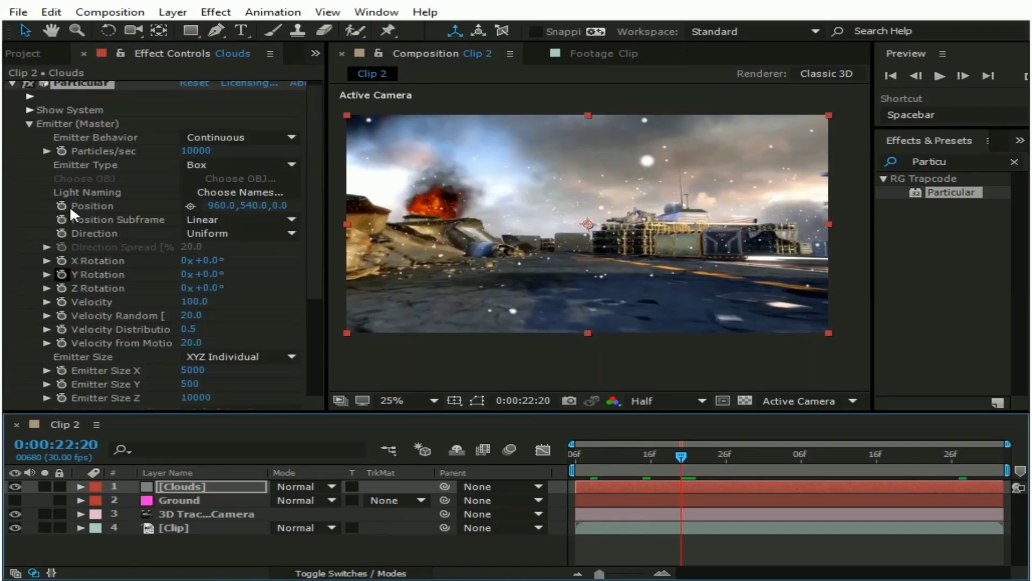
left_click(28, 123)
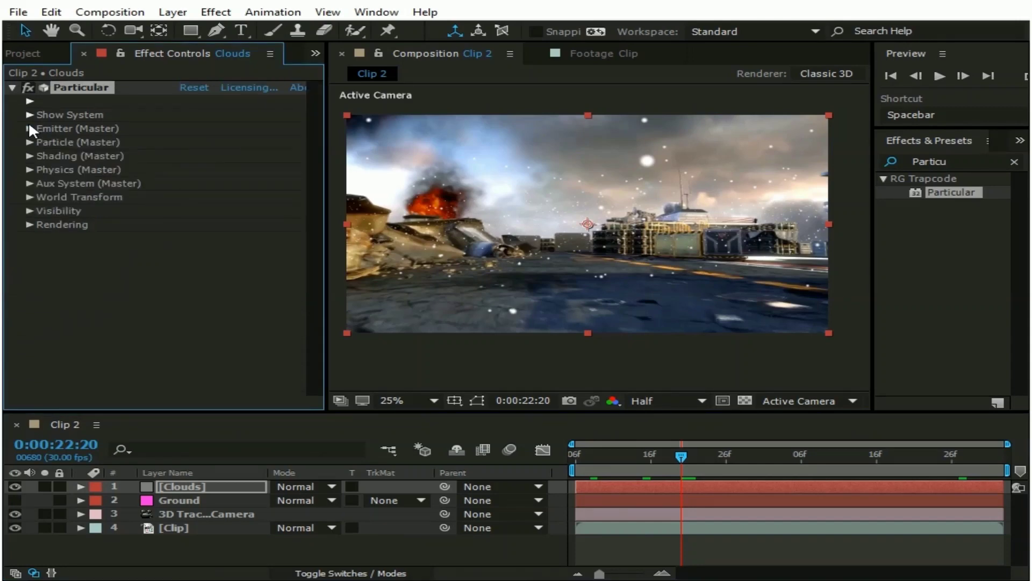
left_click(28, 142)
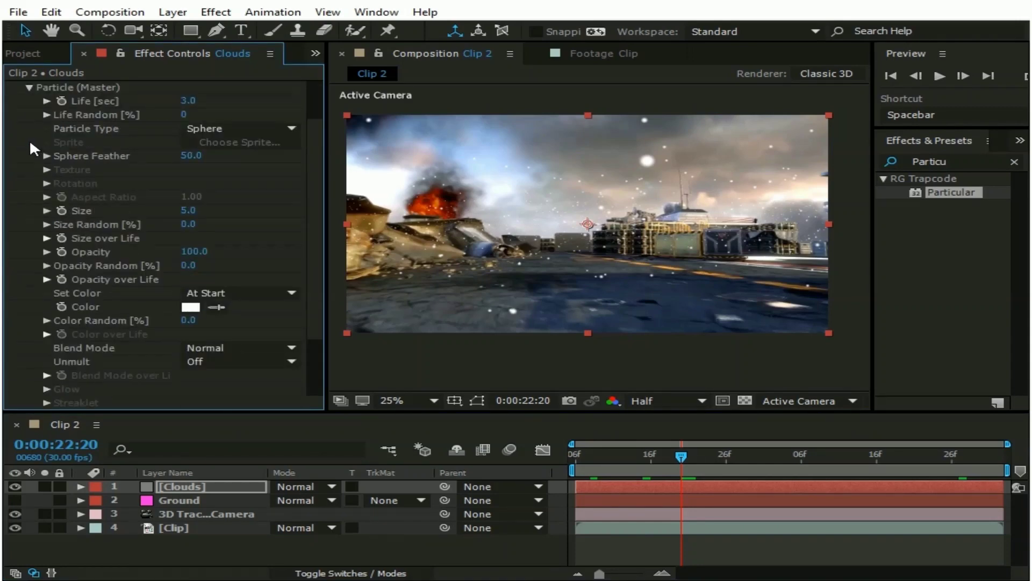
left_click(188, 211)
type("10")
key("Return")
left_click(193, 253)
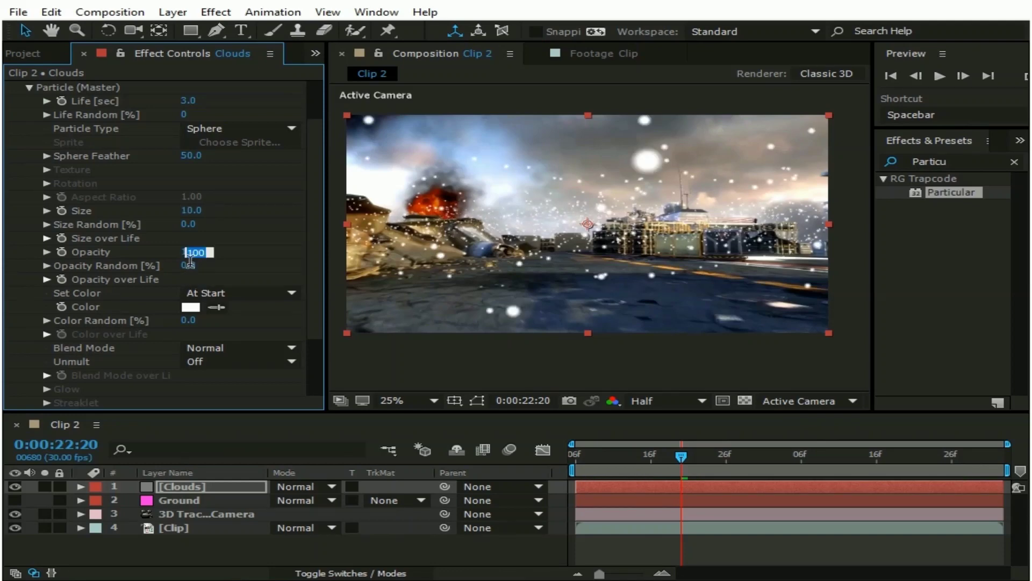
type("80")
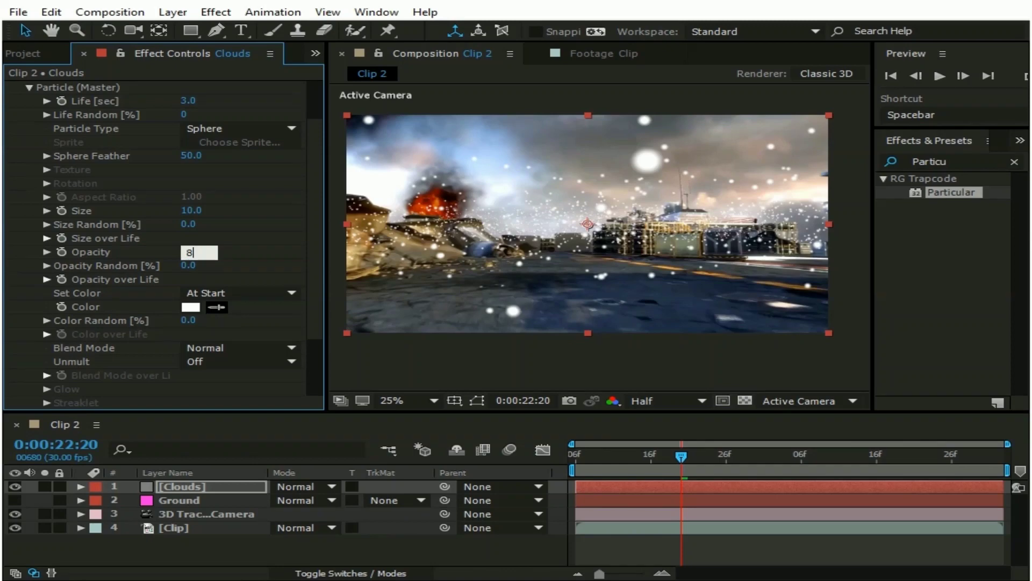
key("Return")
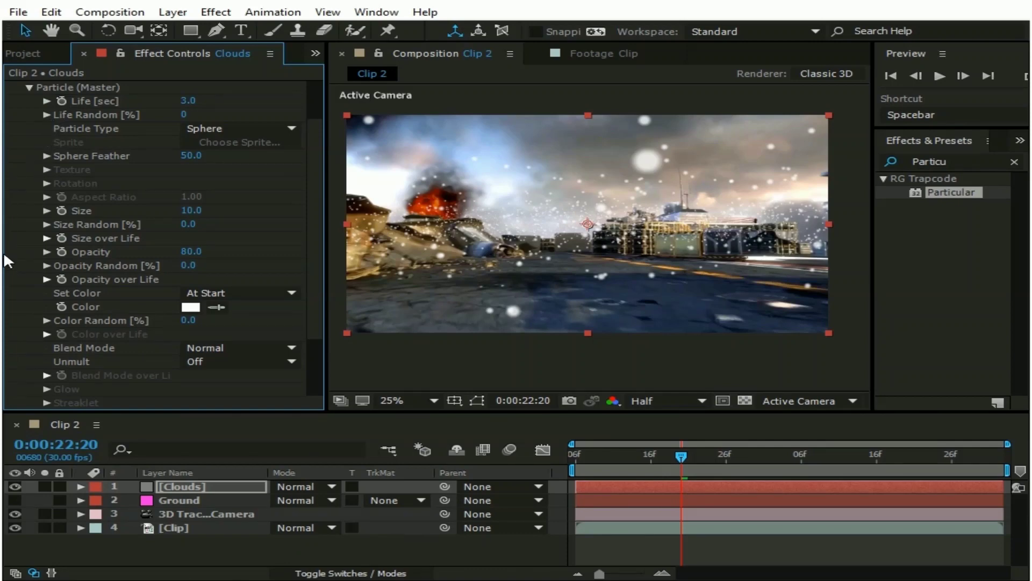
Step: Raise the emitter above the scene by changing its Position to 960, -2840, 0
scroll(11, 249, "up", 2)
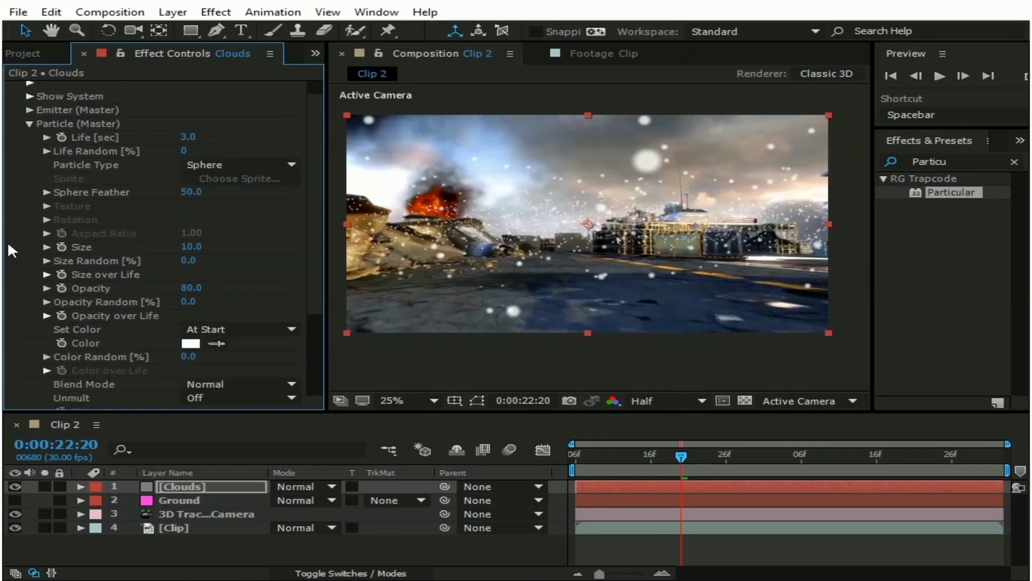
left_click(31, 123)
left_click(27, 129)
scroll(27, 129, "down", 3)
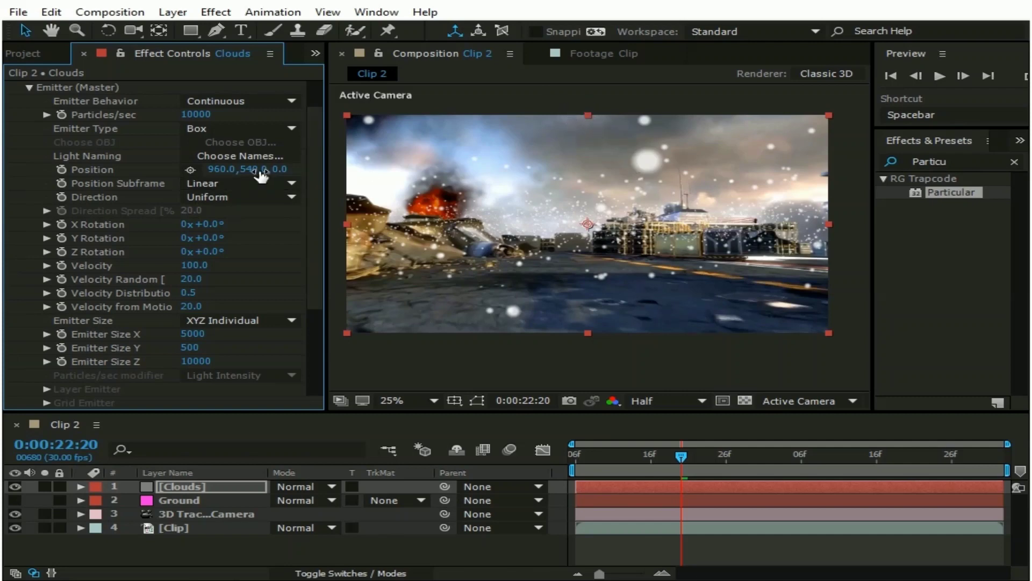
left_click_drag(189, 169, 99, 170)
mouse_move(265, 170)
left_mouse_down()
mouse_move(102, 177)
mouse_move(247, 171)
left_mouse_up()
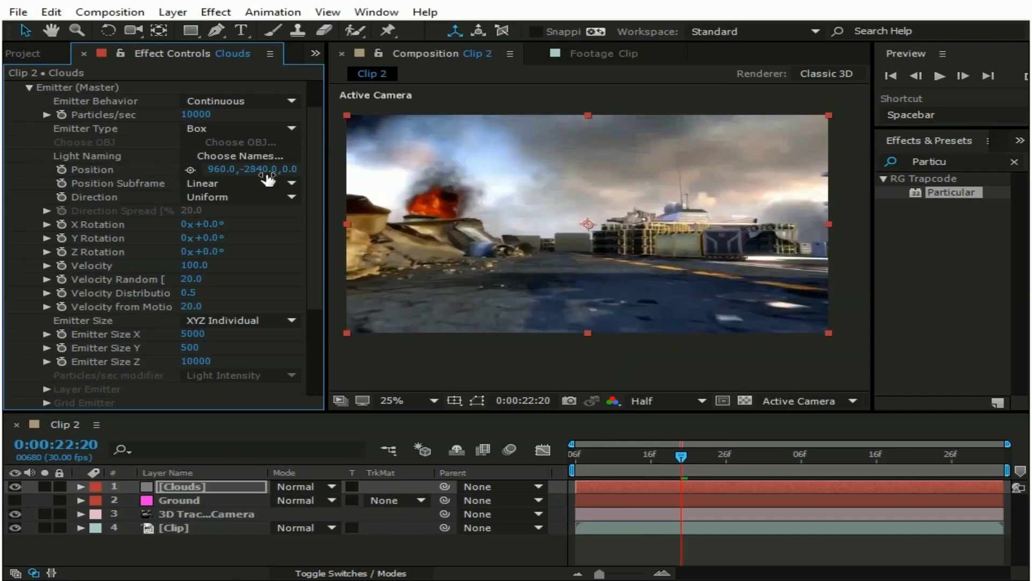
scroll(588, 165, "up", 2)
left_click_drag(604, 126, 608, 189)
scroll(603, 229, "down", 2)
key("v")
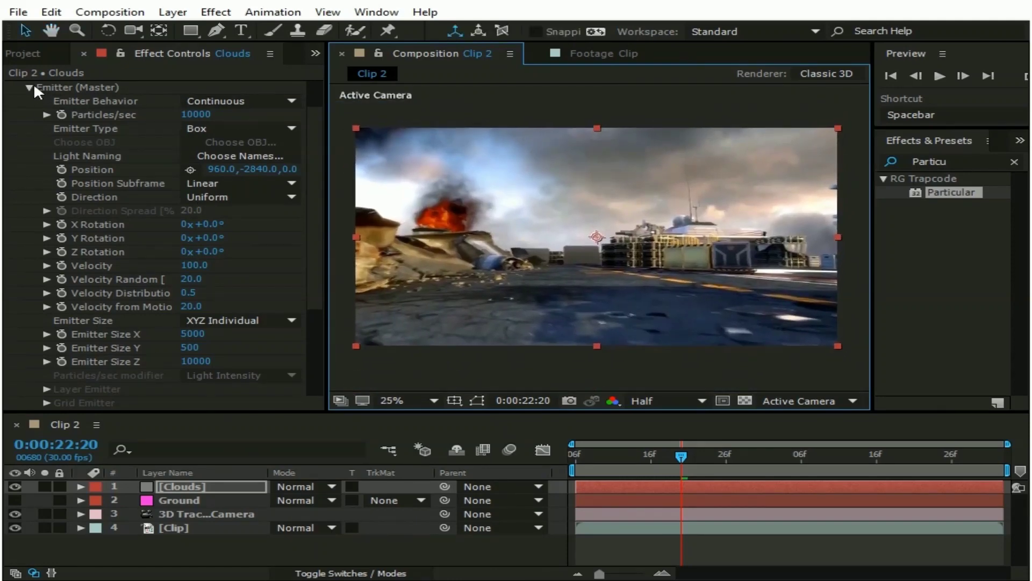
Step: Set the Gravity in Particular's Physics settings to 1000
left_click(30, 87)
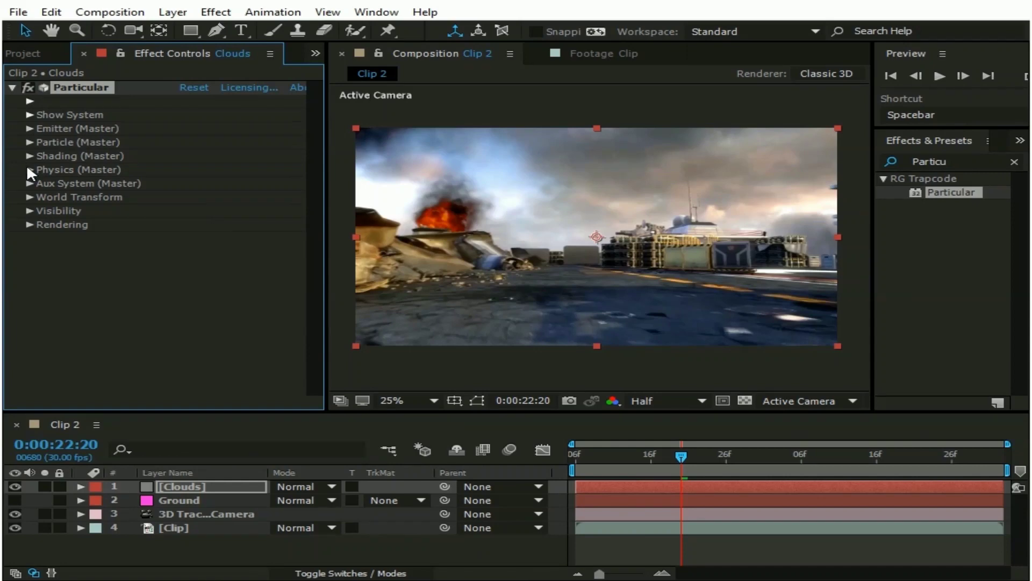
left_click(30, 169)
left_click(188, 197)
type("1000")
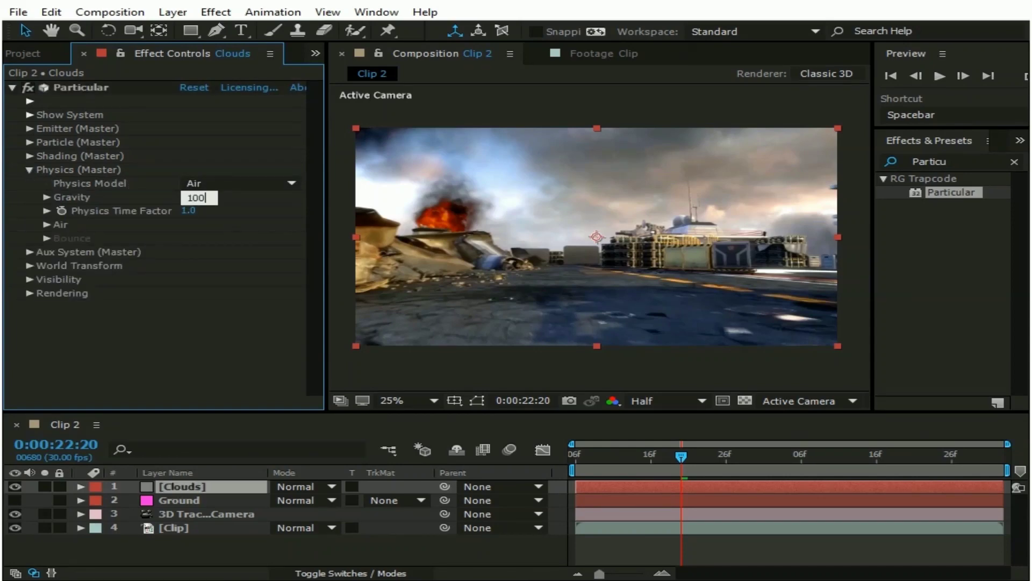
key("Return")
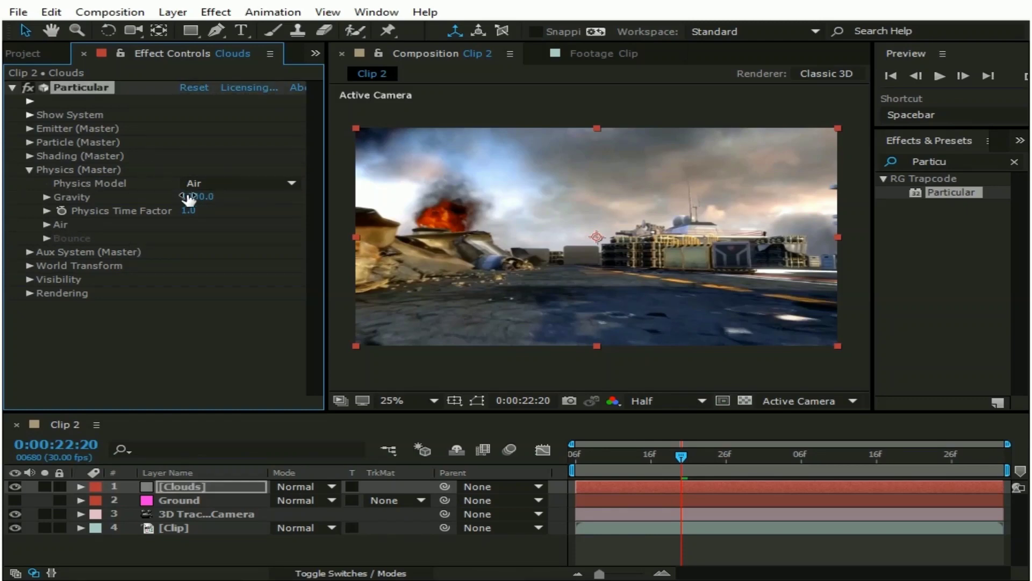
Step: Change the Physics Model to Bounce and assign the Ground layer as the Floor Layer
left_click(223, 184)
left_click(239, 223)
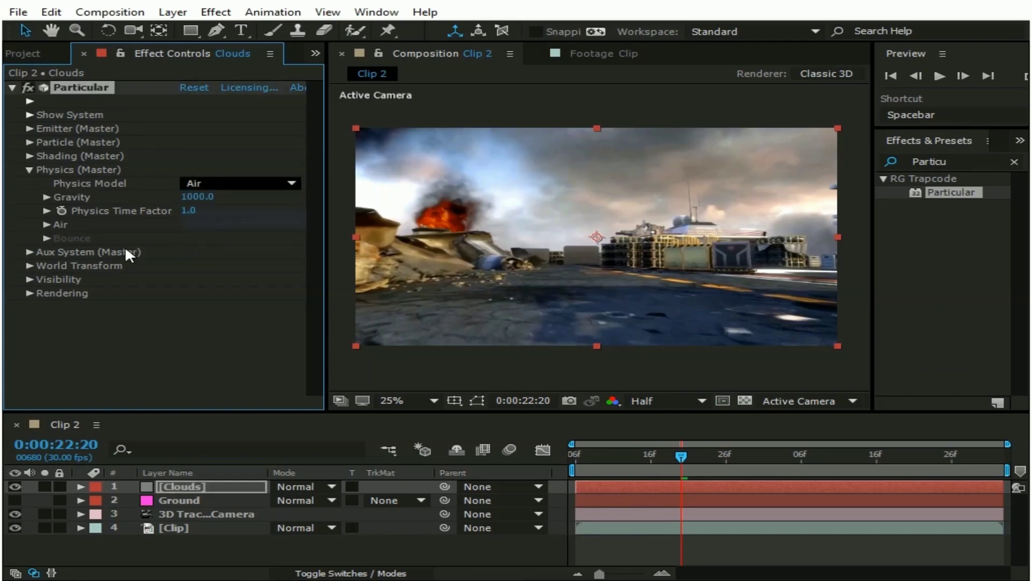
left_click(46, 238)
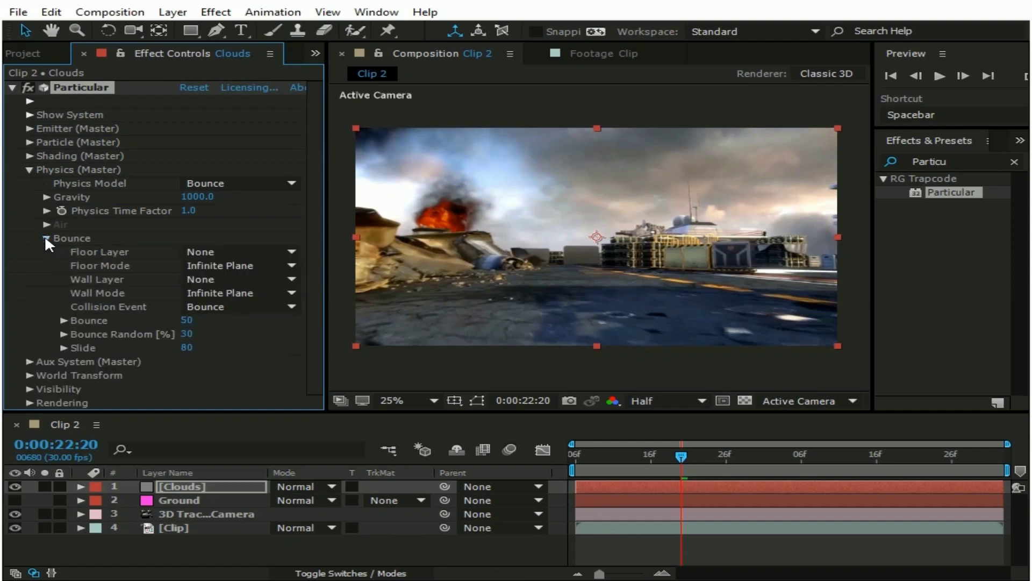
left_click(269, 251)
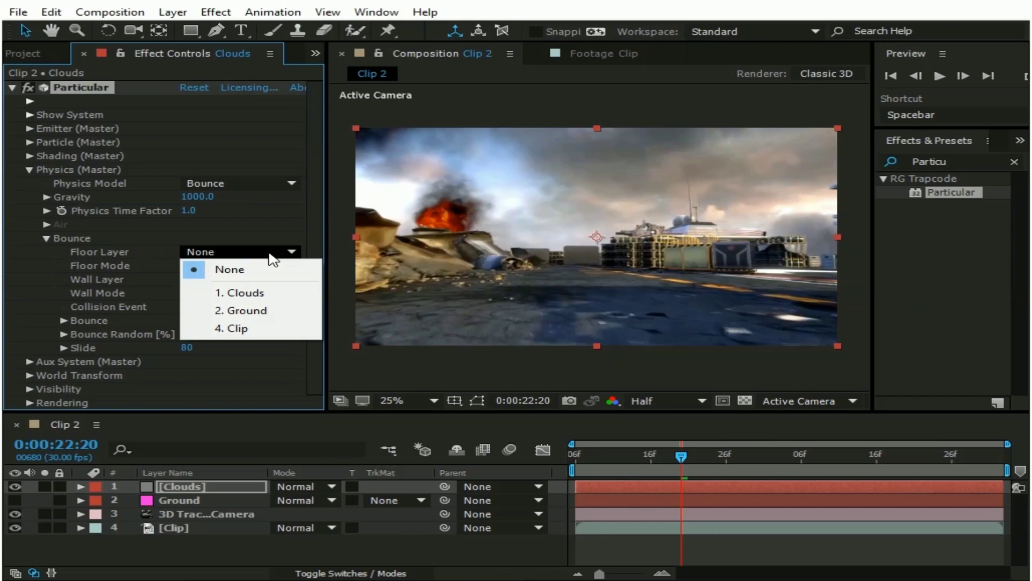
left_click(267, 311)
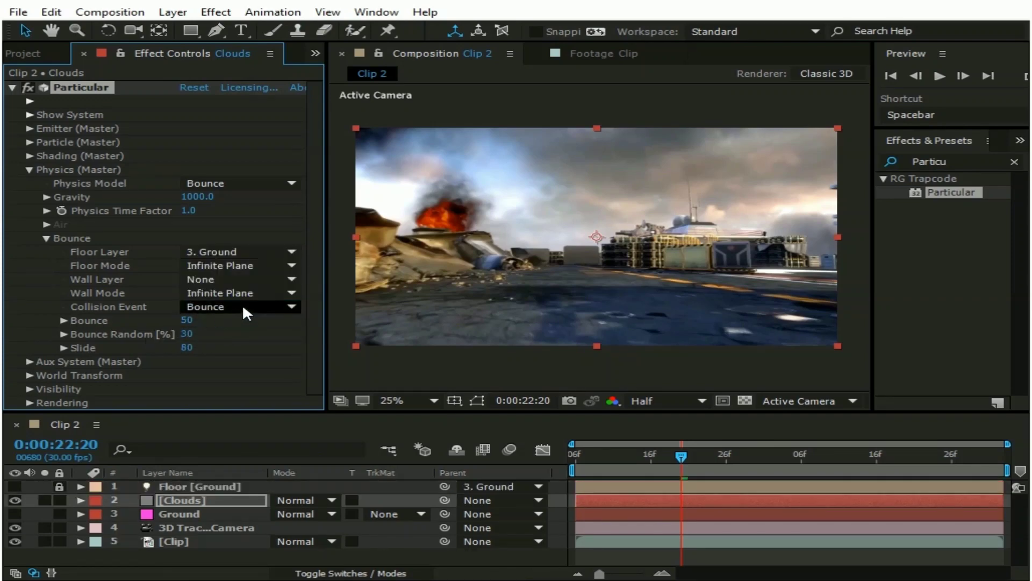
left_click(242, 306)
key("Escape")
Step: Set the Aux System to emit At Bounce Event with a Particle Velocity of 150
left_click(30, 170)
left_click(30, 183)
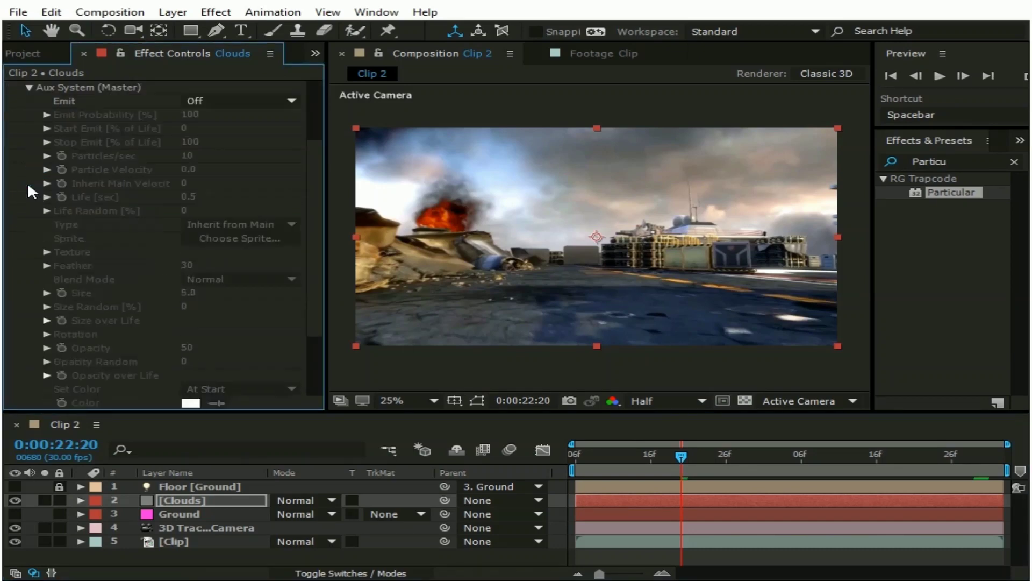
left_click(232, 102)
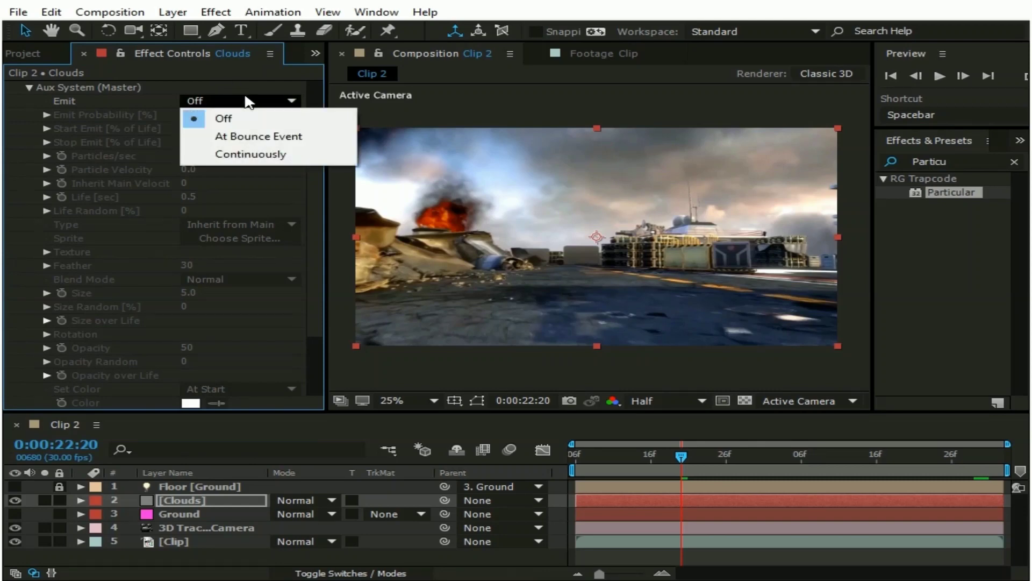
left_click(244, 139)
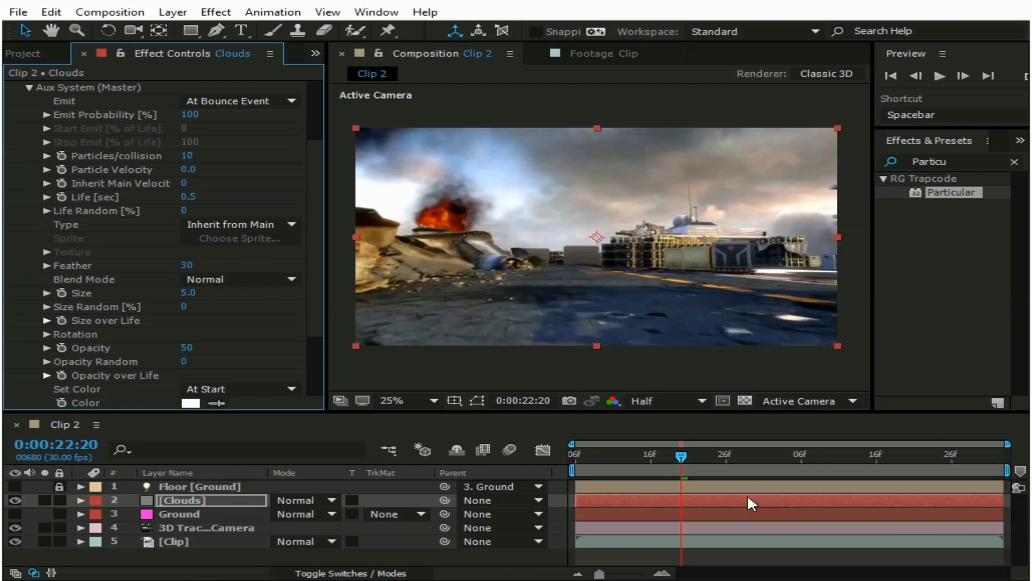
left_click(188, 169)
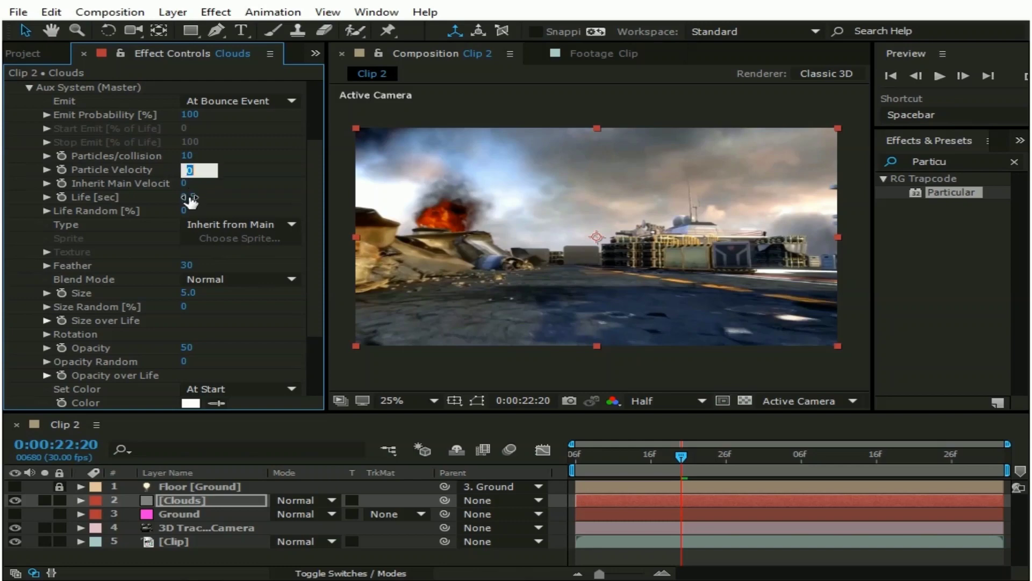
type("150")
key("Return")
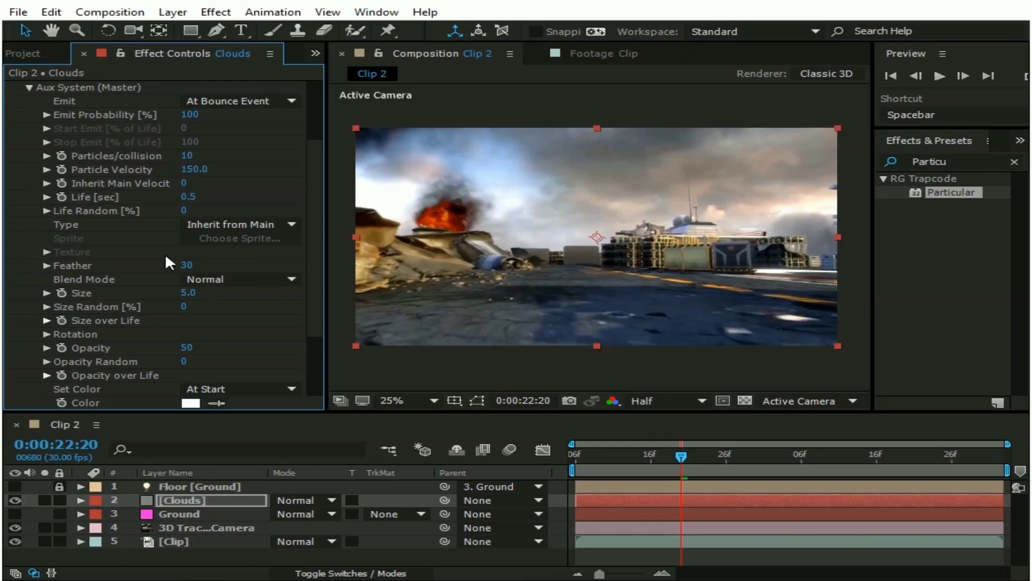
Step: Set the Aux System's Color From Main to 100%
scroll(166, 252, "down", 2)
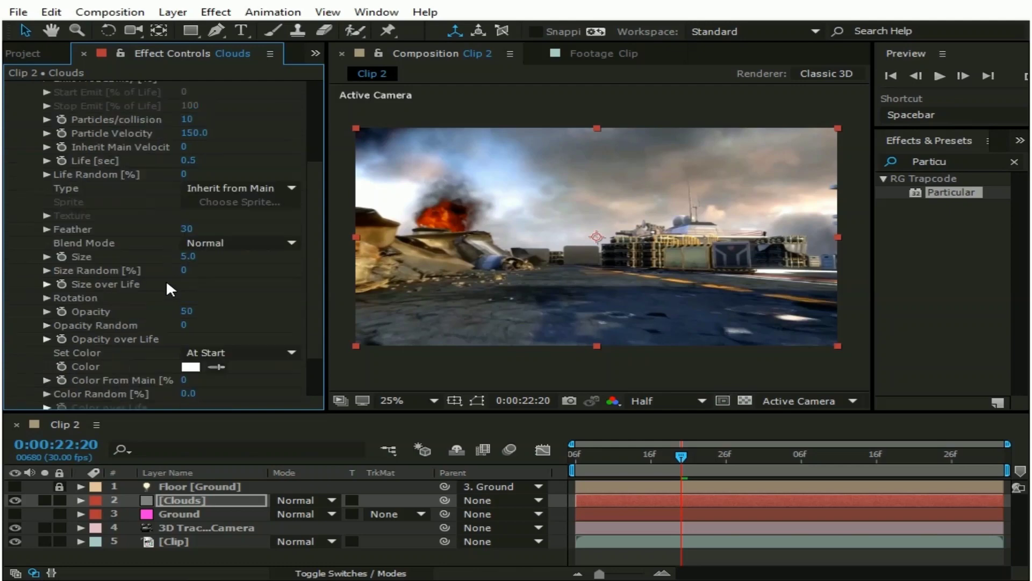
scroll(229, 276, "down", 2)
left_click(184, 345)
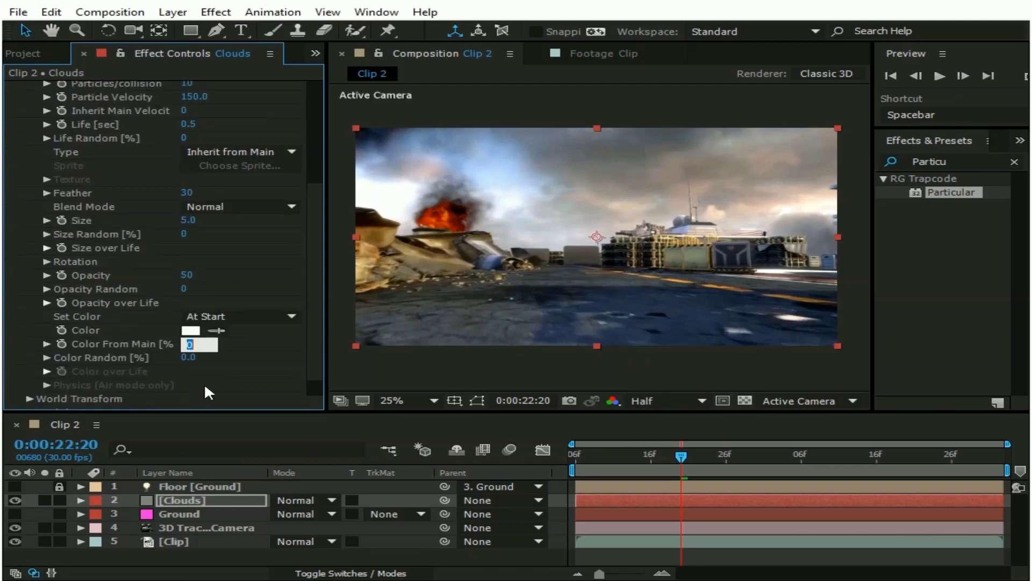
type("100")
Step: Apply the linear fade-out preset to the Aux System's Opacity over Life curve
left_click(47, 302)
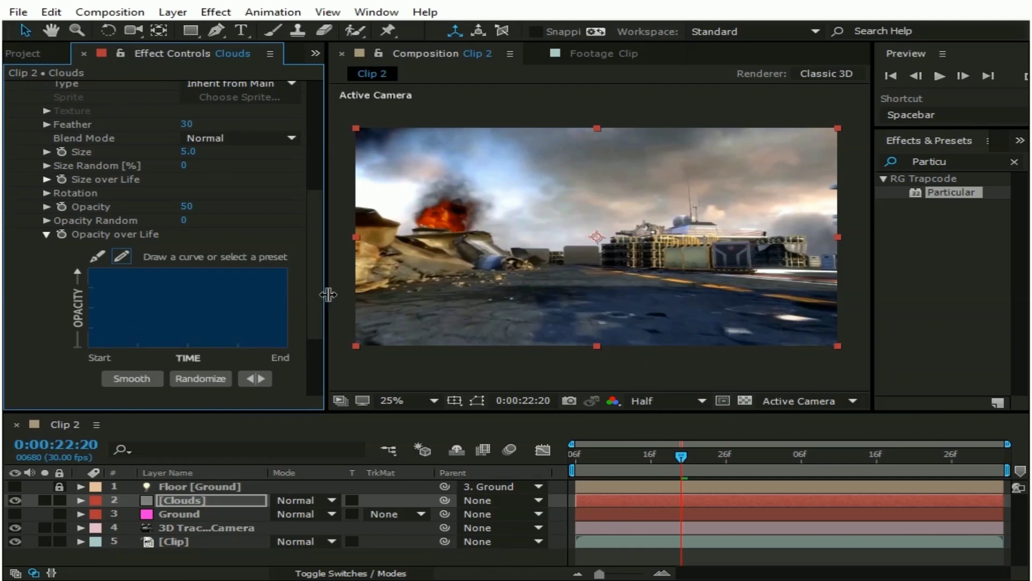
left_click_drag(328, 294, 367, 295)
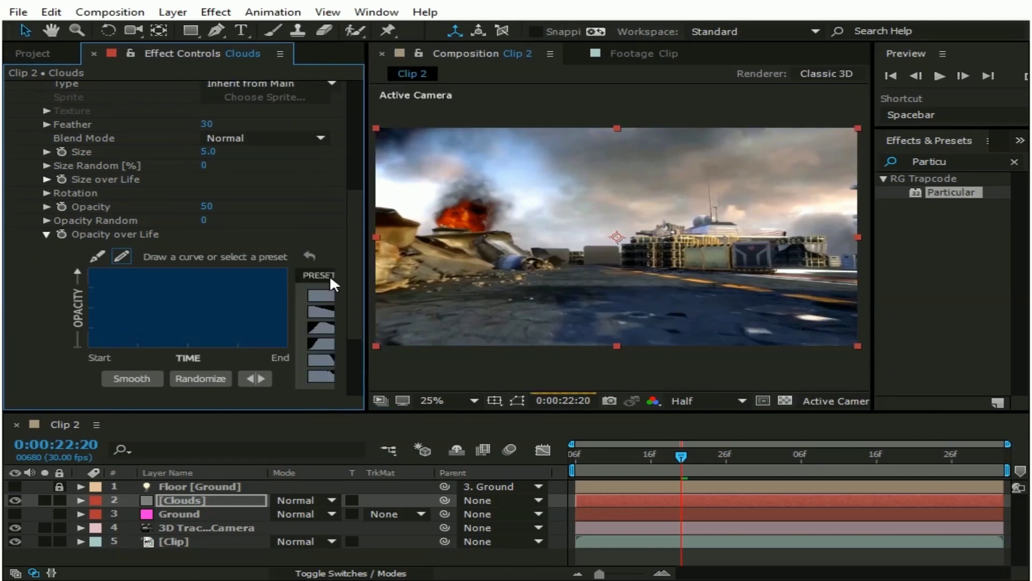
left_click(315, 306)
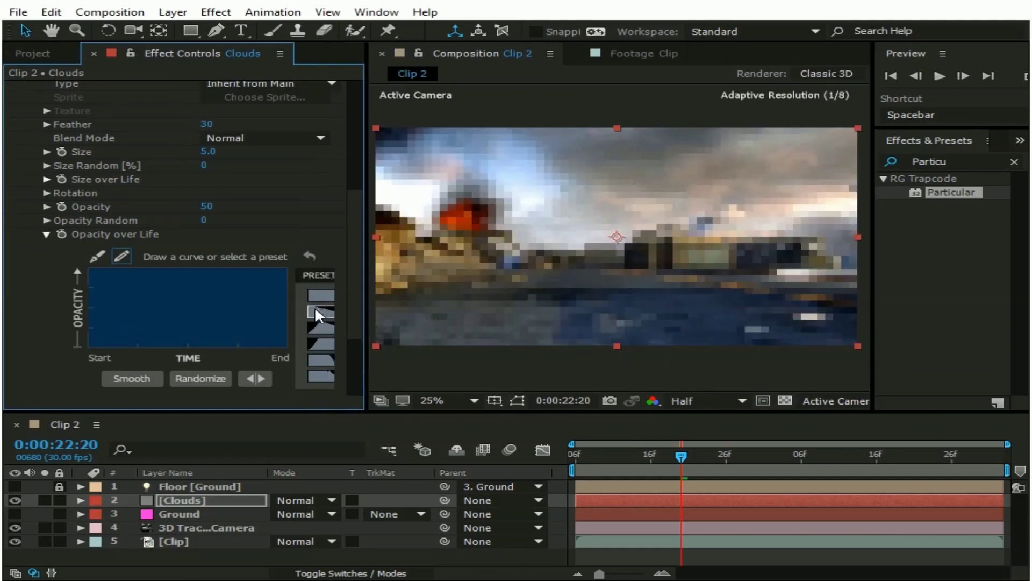
left_click_drag(366, 276, 323, 280)
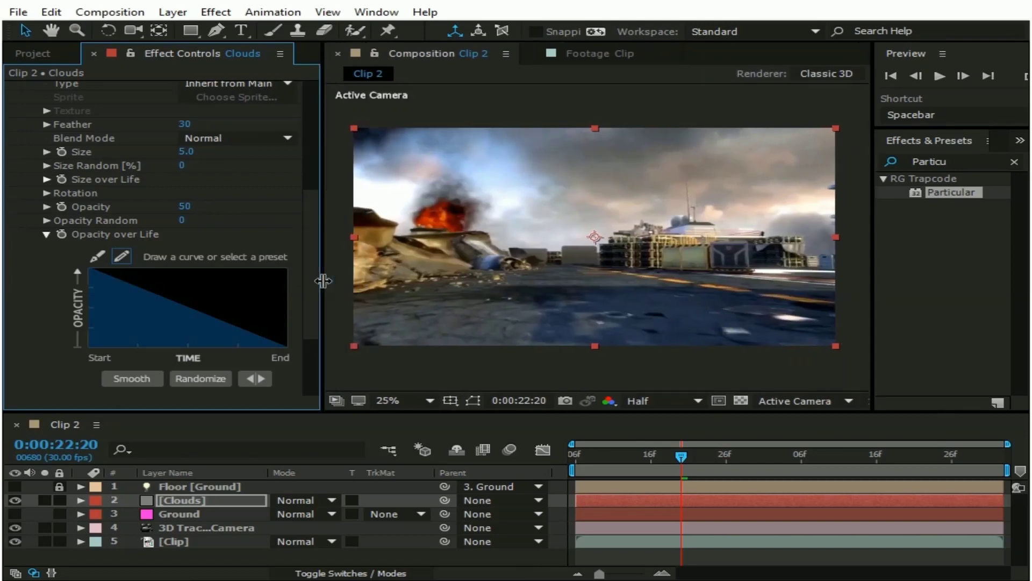
Step: Set Motion Blur to On in the Clouds layer's Particular Rendering settings
left_click(46, 234)
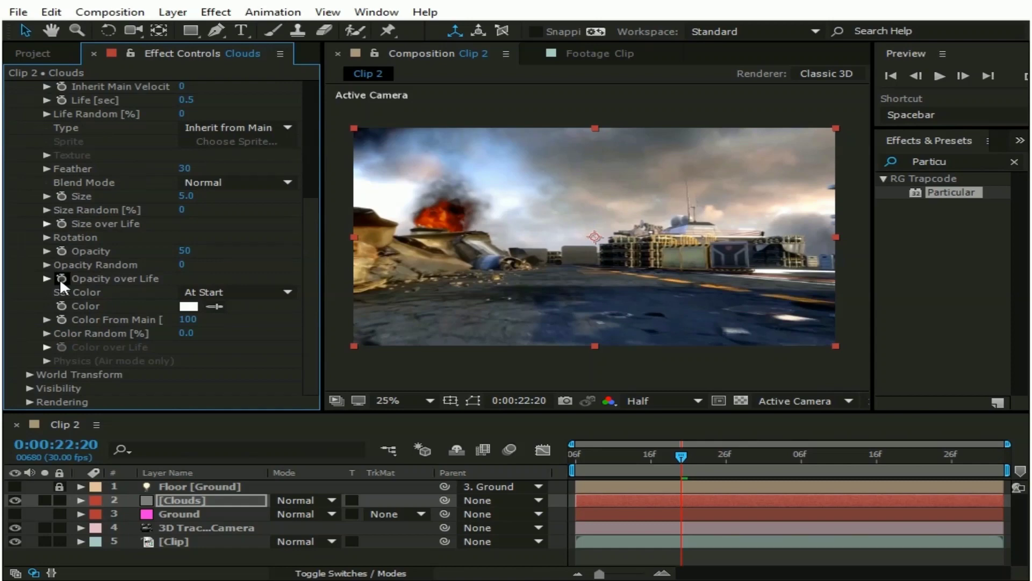
scroll(59, 278, "up", 5)
left_click(30, 101)
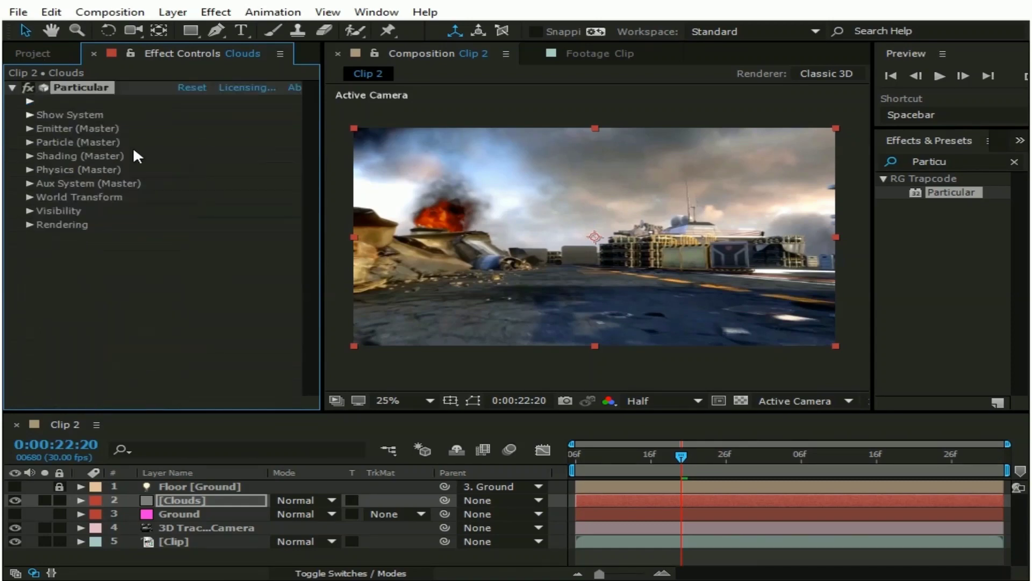
left_click(30, 224)
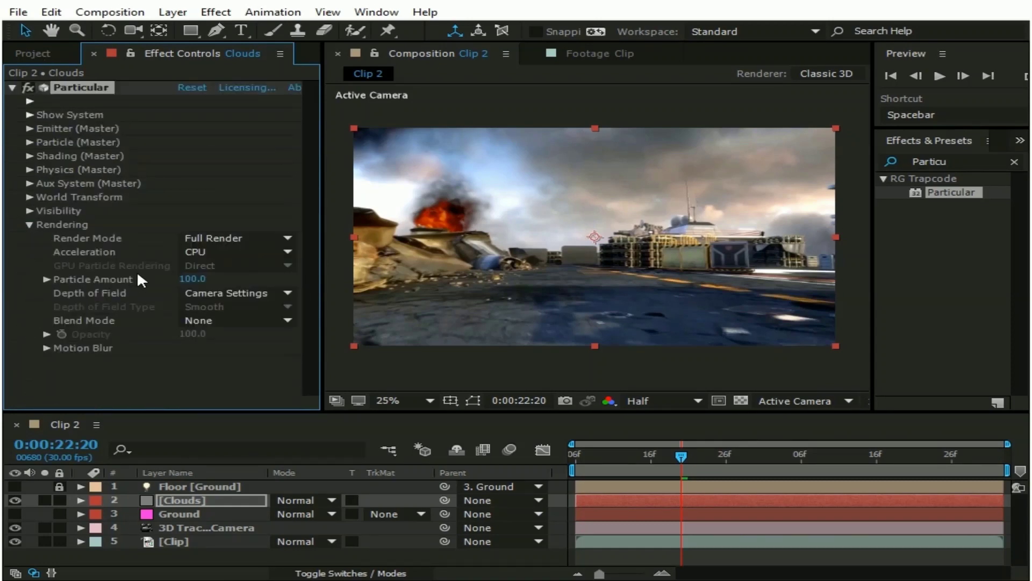
left_click(46, 348)
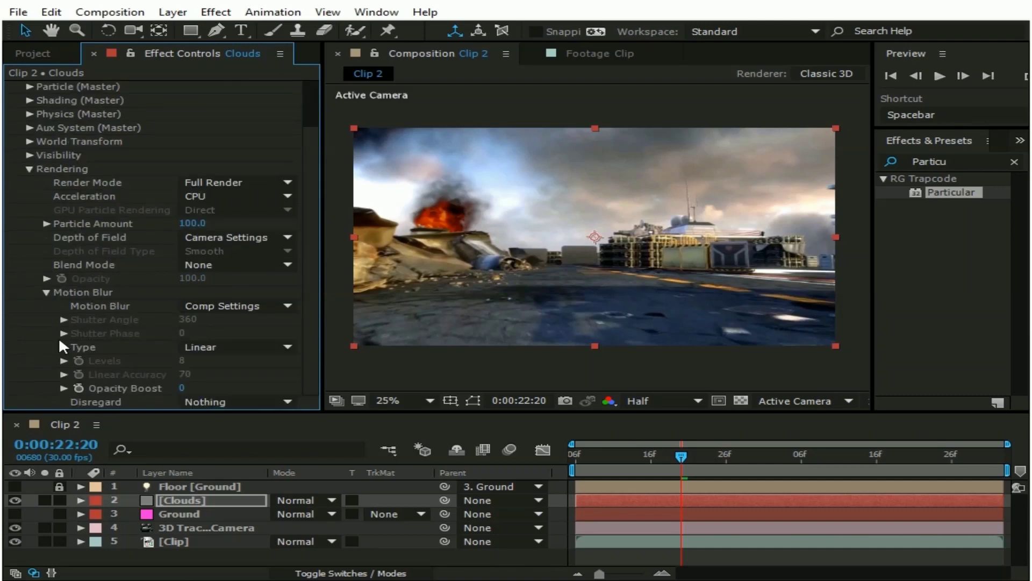
left_click(229, 308)
left_click(231, 356)
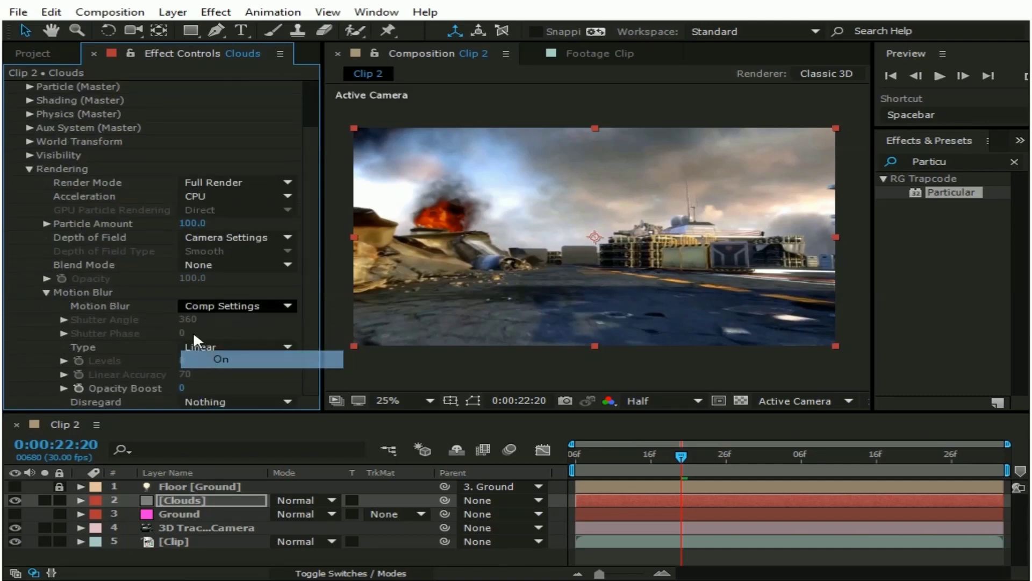
left_click(29, 168)
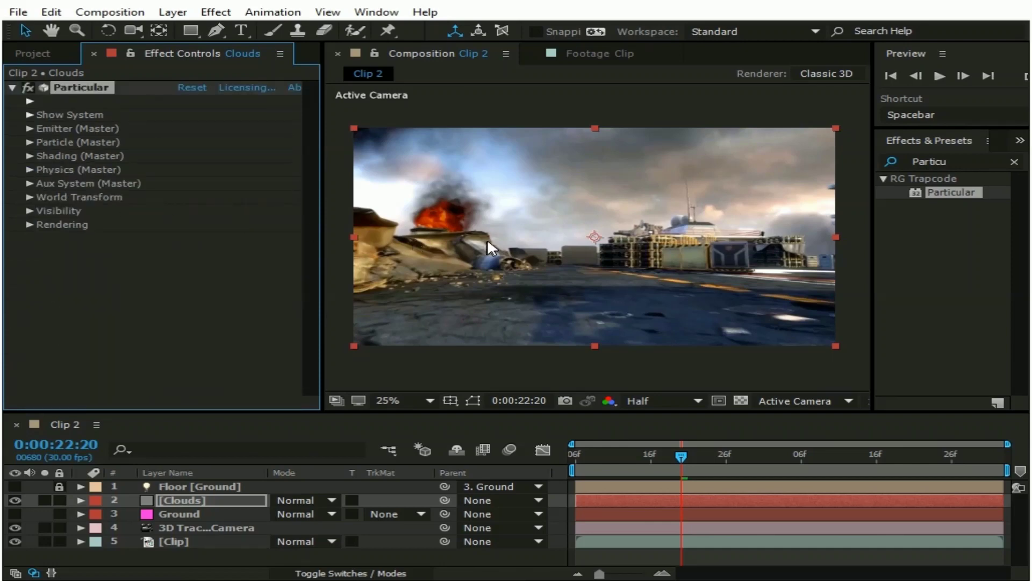
Step: Start the Clouds layer before the composition's first frame, extend it to the composition's end, and preview the rain
left_click_drag(678, 454, 985, 510)
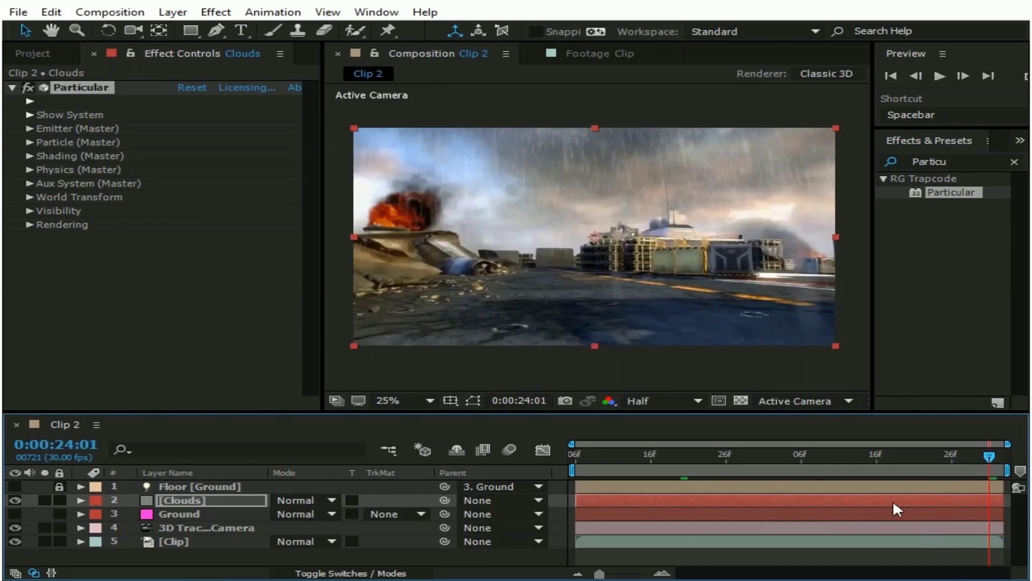
left_click_drag(928, 496, 1003, 528)
left_click_drag(990, 450, 982, 451)
left_click_drag(920, 456, 627, 456)
left_click(935, 76)
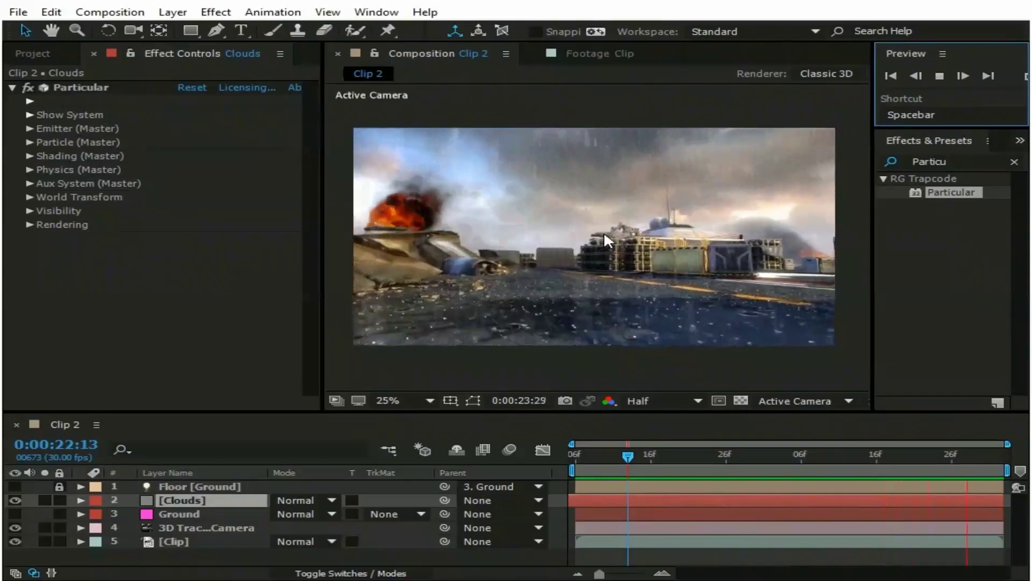
left_click(940, 76)
Step: Add the Sound audio file to the Clip 2 composition beneath the Clip layer
key("ctrl+0")
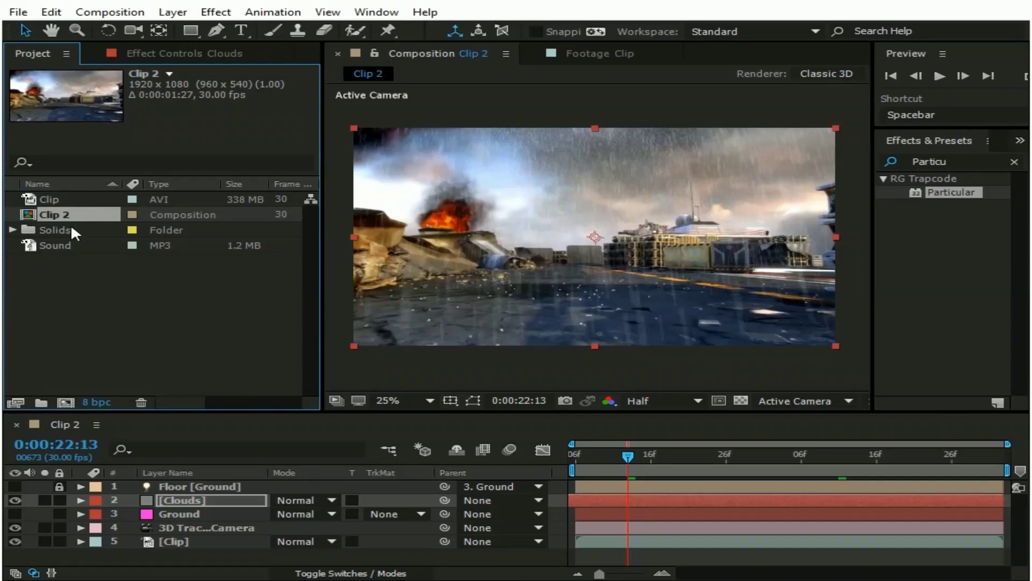
left_click_drag(65, 239, 184, 545)
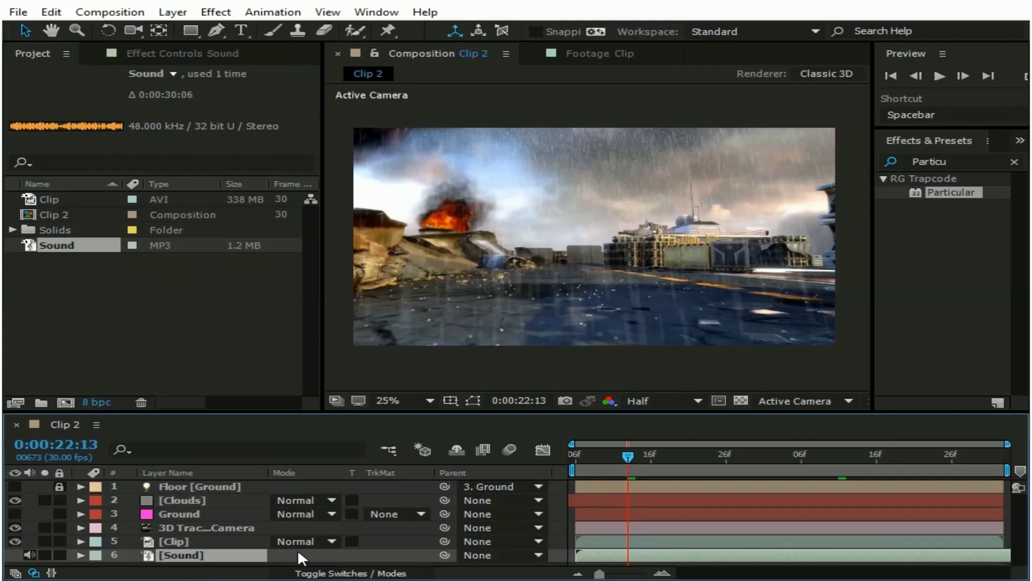
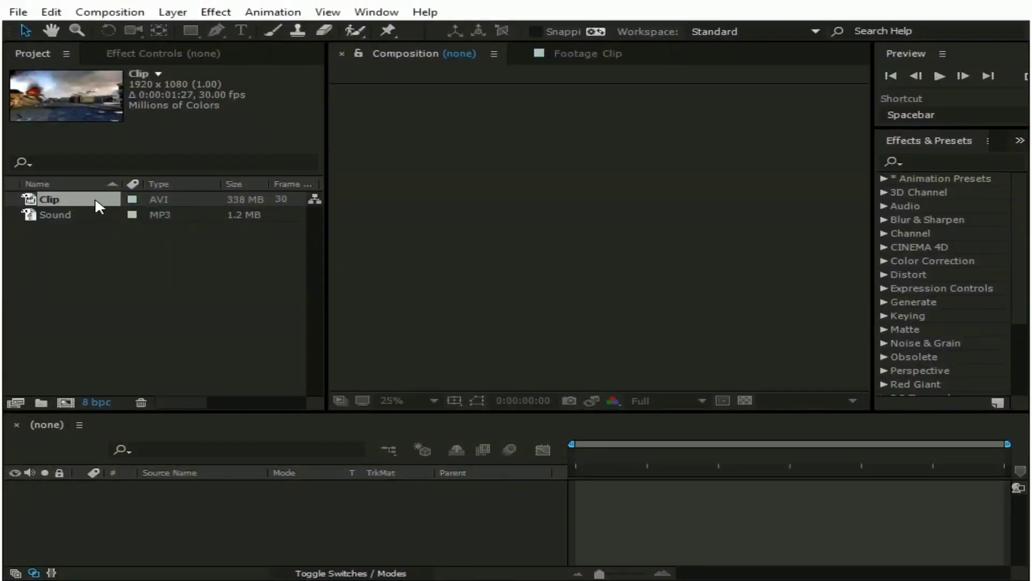
Step: Review the Clip footage by scrubbing through it and check the details of the Sound file
double_click(94, 199)
left_click_drag(354, 365, 624, 375)
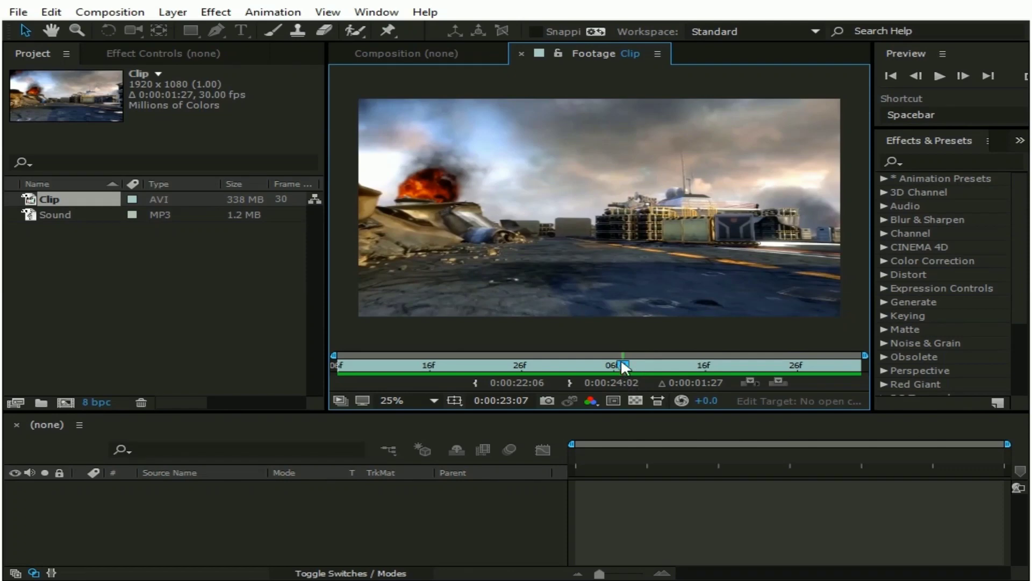
left_click_drag(624, 363, 568, 363)
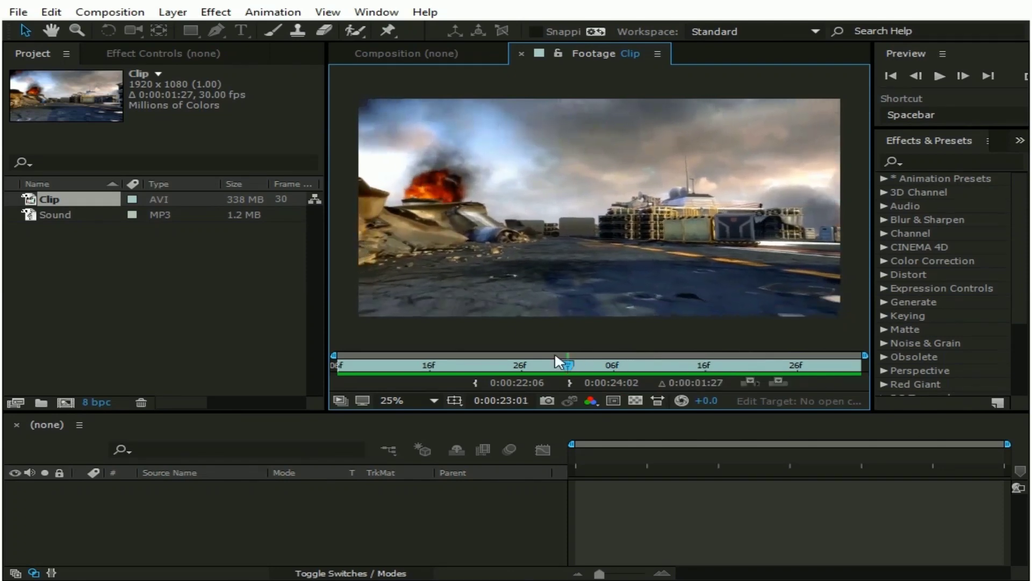
left_click(85, 215)
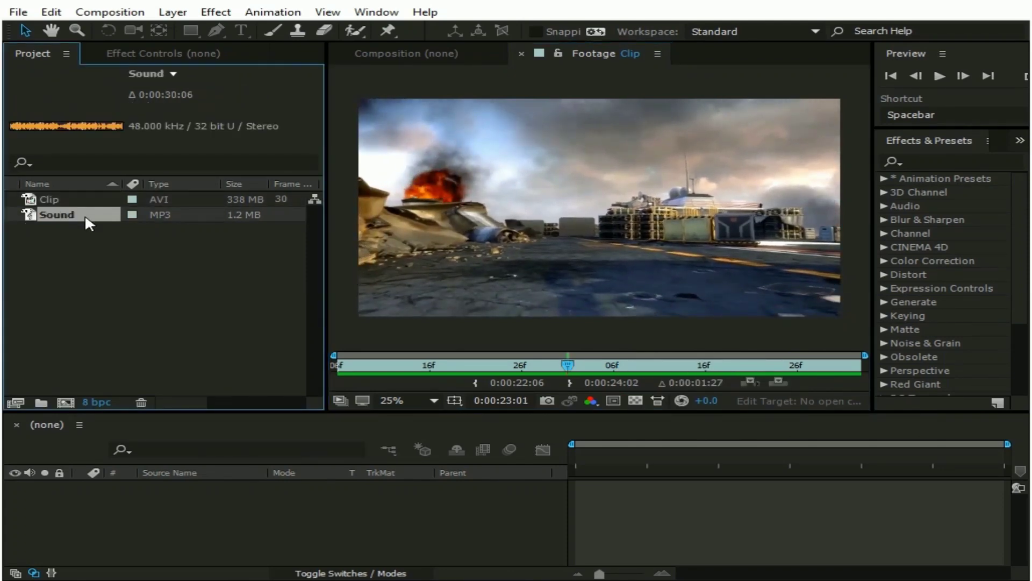
left_click(89, 198)
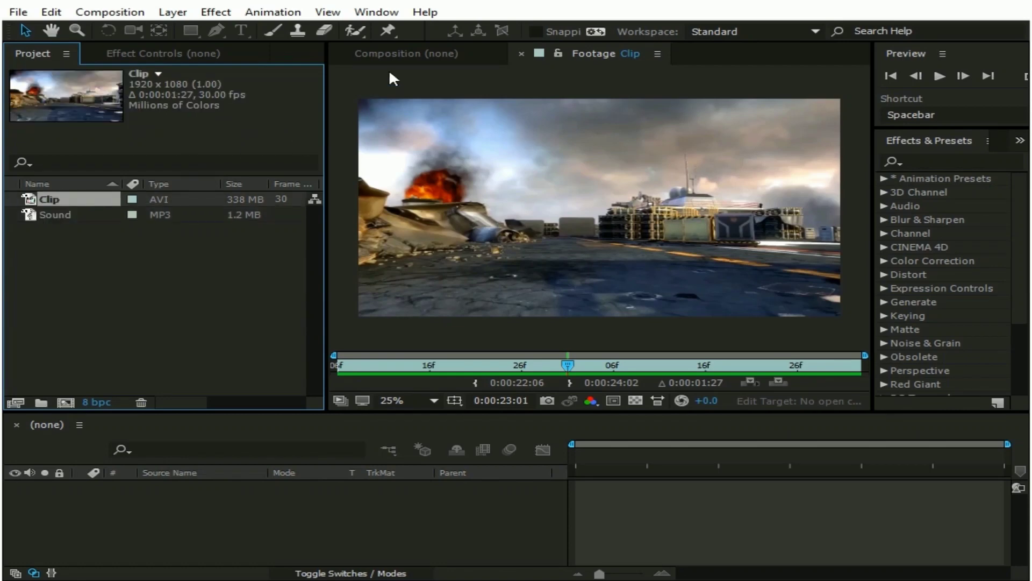
Step: Create a composition from the Clip footage and move the current time to 0:00:23:00
left_click(418, 52)
left_click_drag(80, 202, 65, 402)
left_click_drag(573, 454, 757, 467)
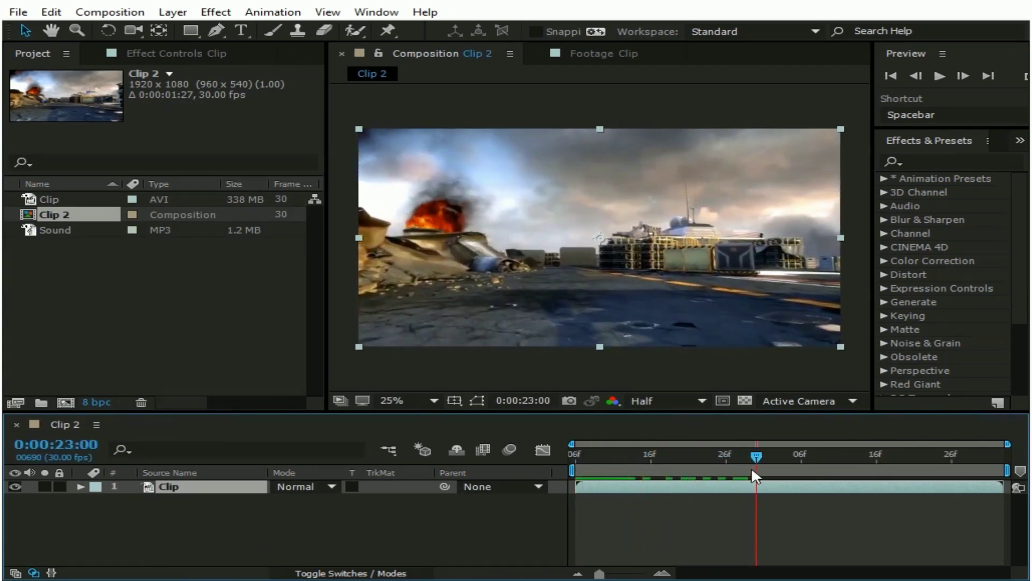
Step: Run 3D camera tracking on the Clip layer with Detailed Analysis enabled
right_click(190, 489)
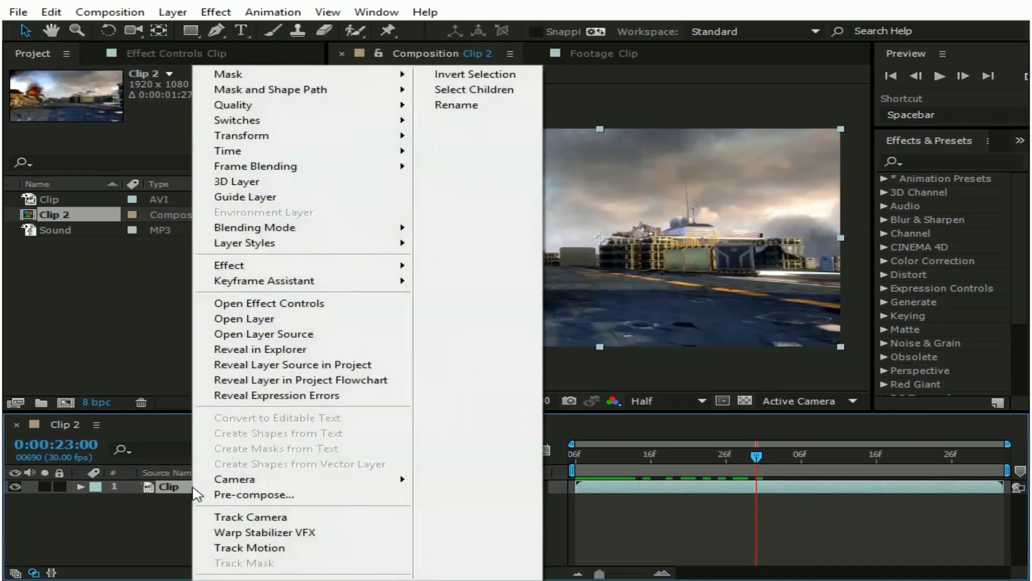
left_click(228, 517)
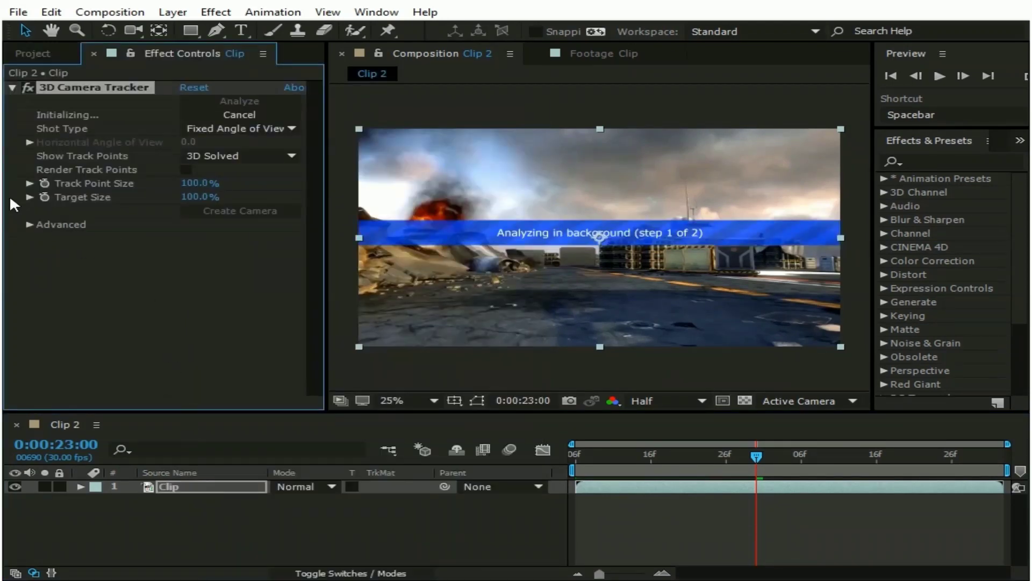
left_click(30, 225)
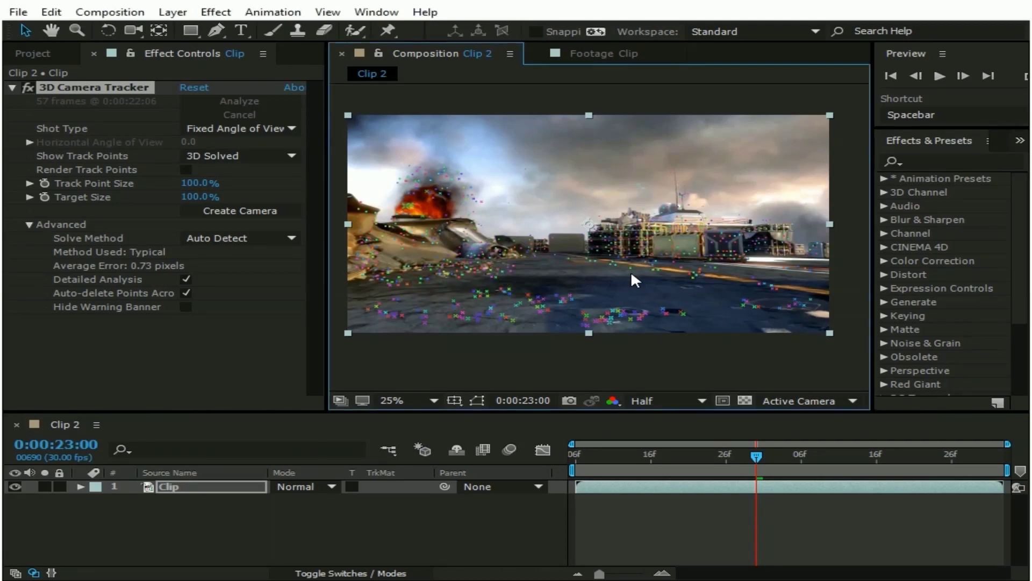
Step: Create a solid and camera from the track points lying on the road near the yellow line
key("period")
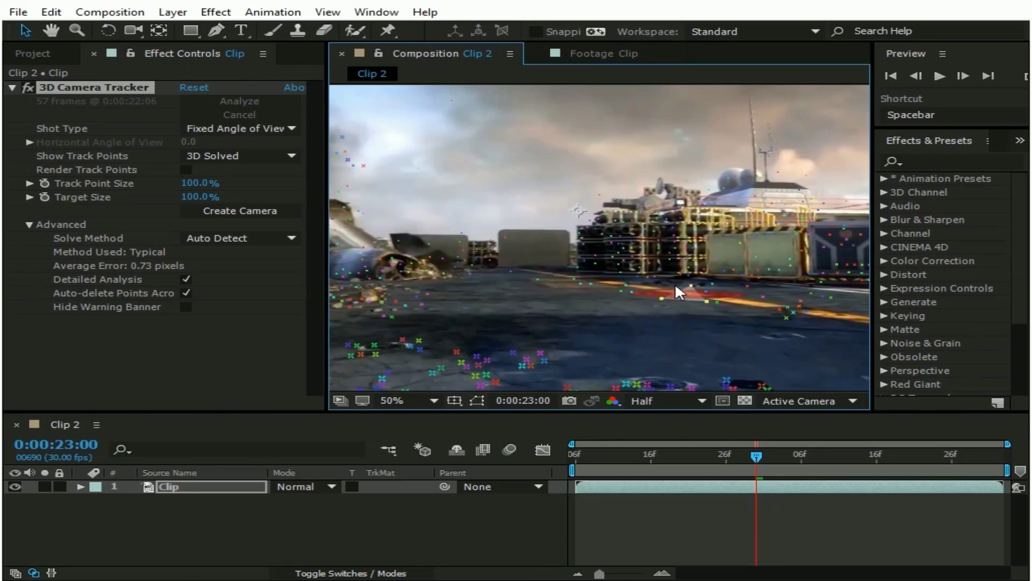
right_click(684, 296)
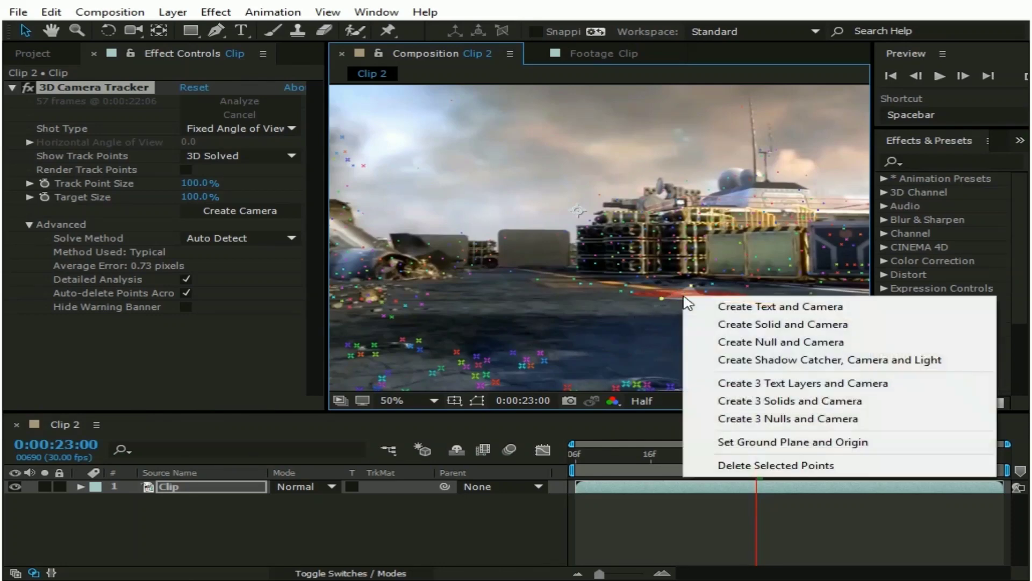
left_click(737, 324)
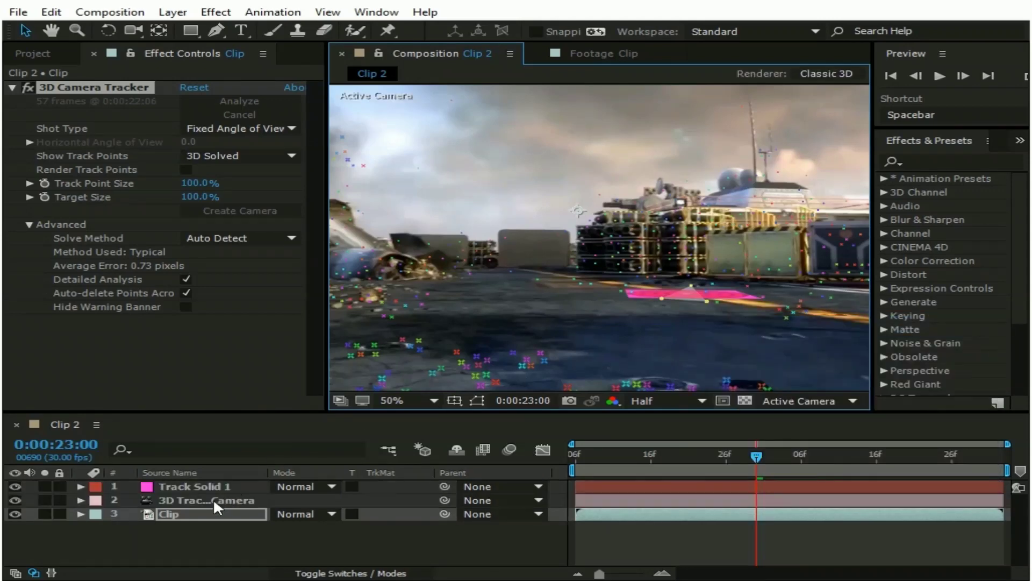
Step: Rename the tracked solid layer as Ground
left_click(227, 485)
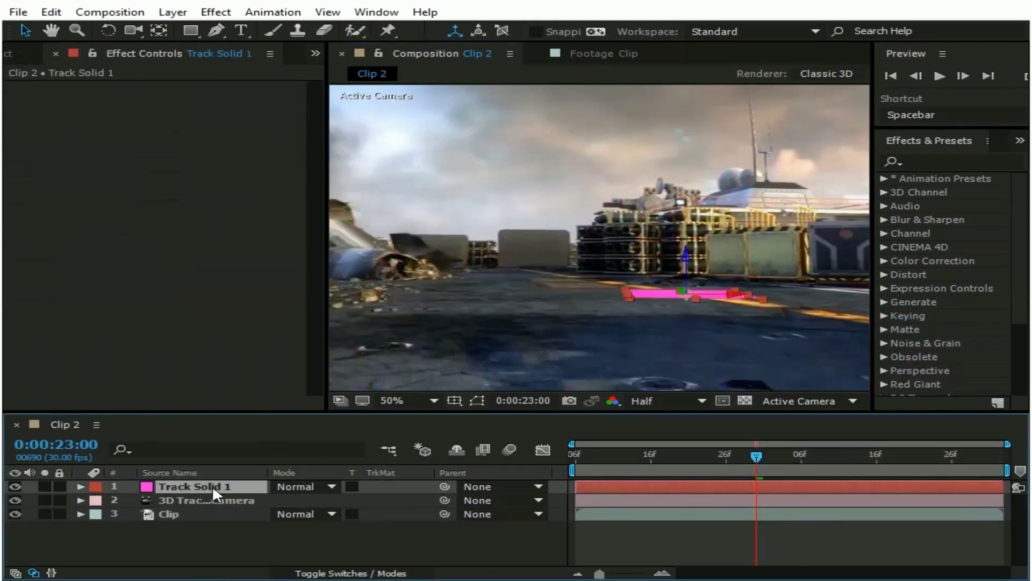
right_click(196, 486)
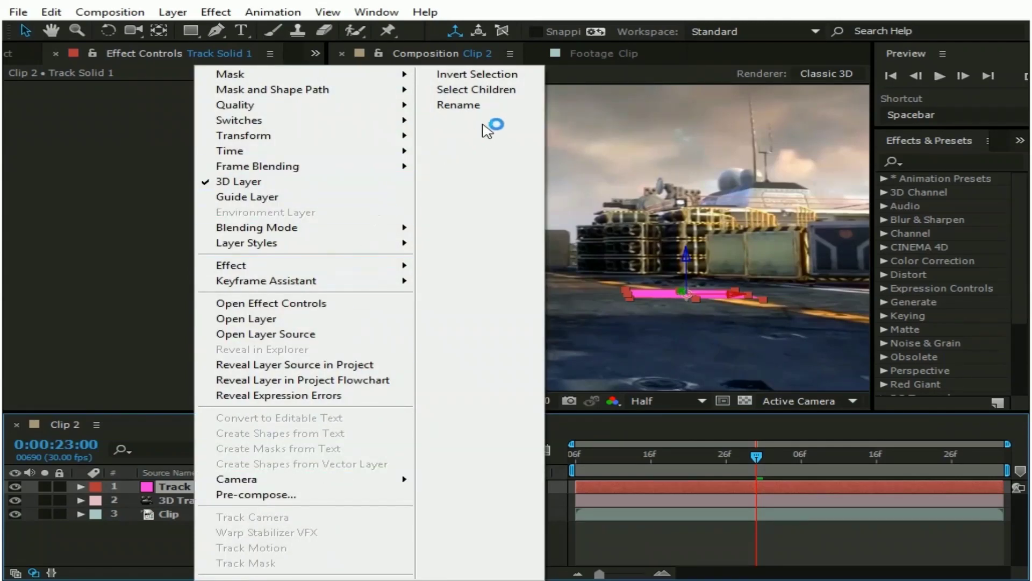
left_click(492, 104)
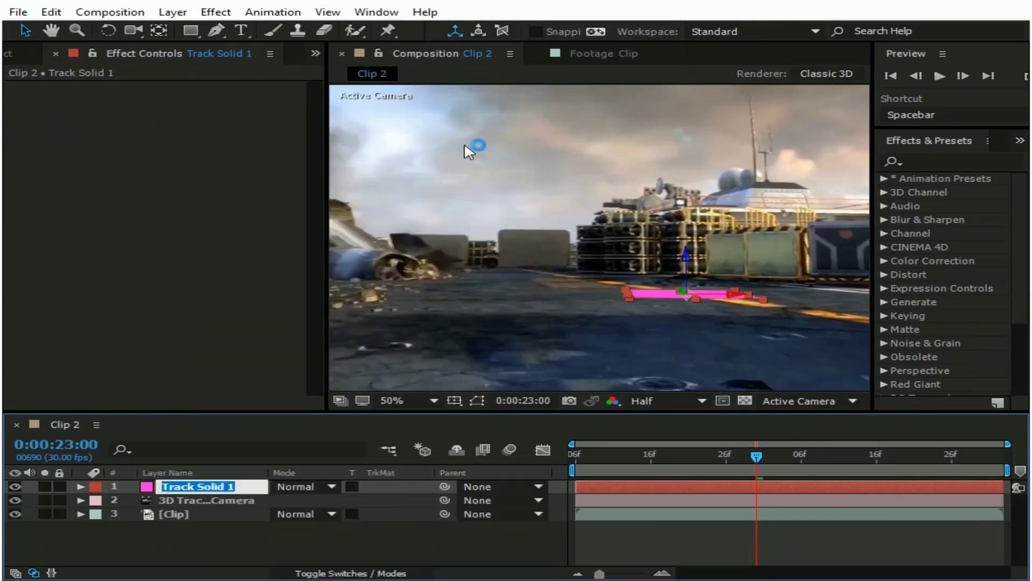
type("Ground")
key("Return")
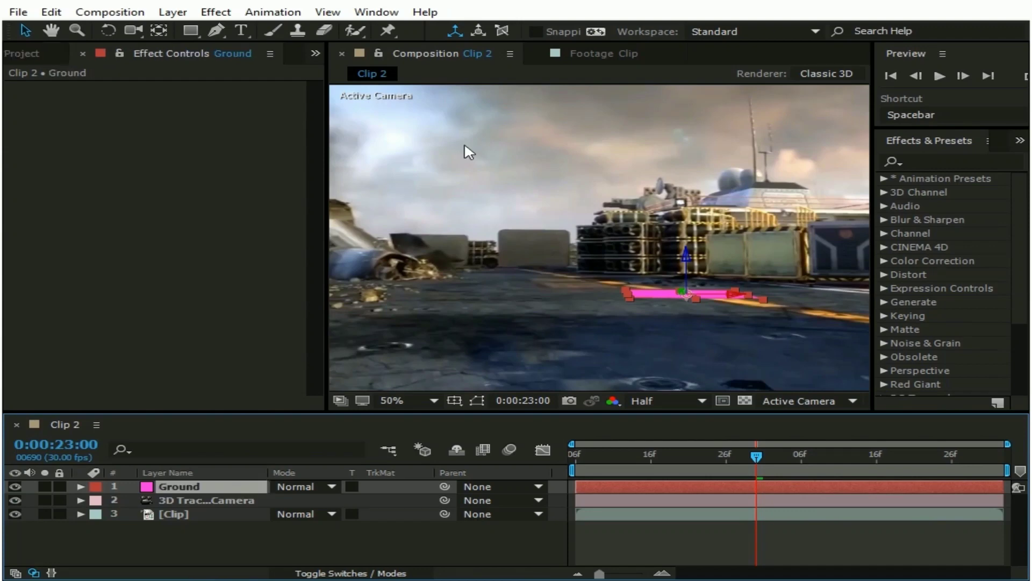
Step: Create a new 1920 x 1080 px gray solid named Clouds
right_click(224, 531)
mouse_move(437, 394)
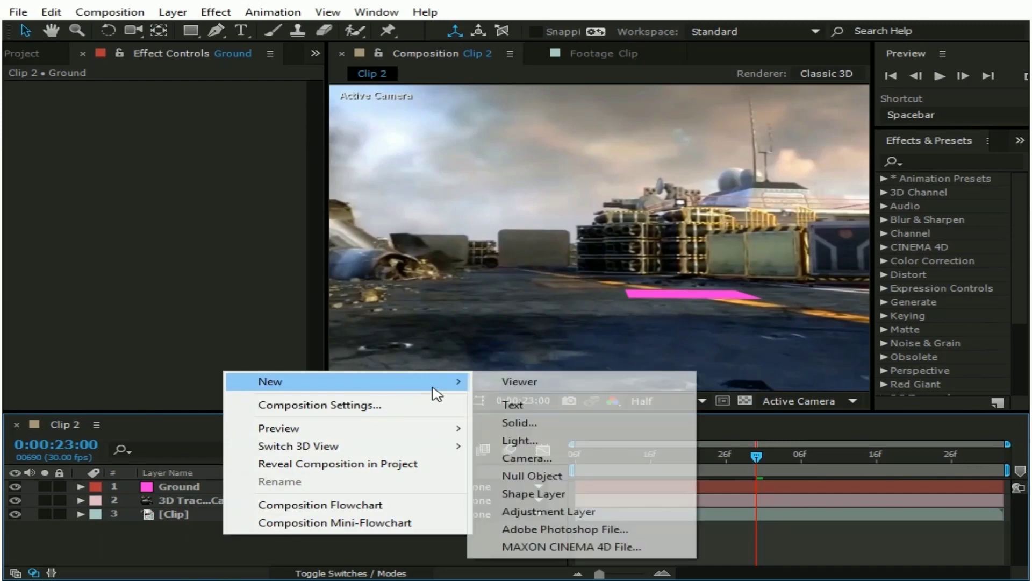
left_click(539, 422)
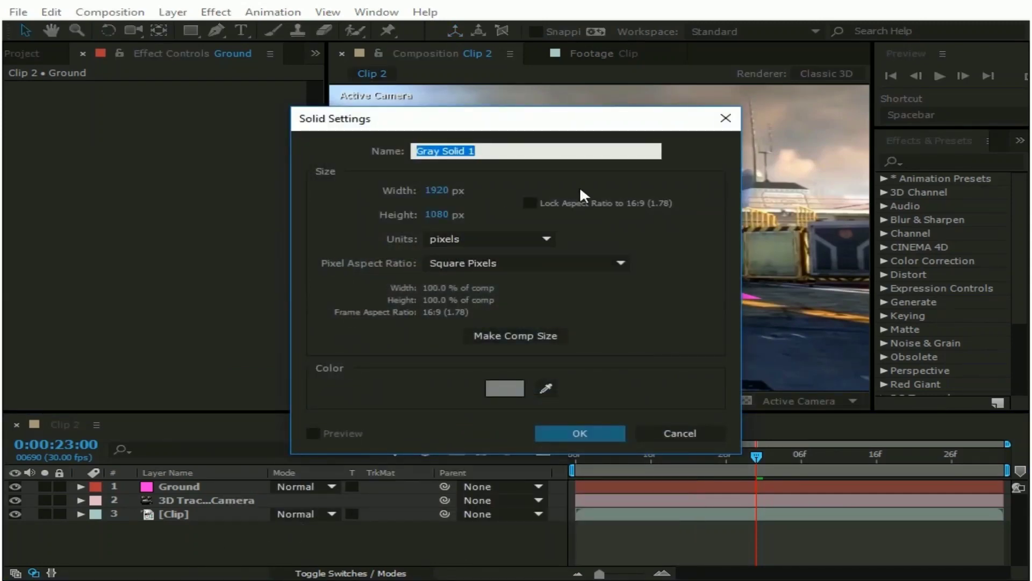
type("Cloud")
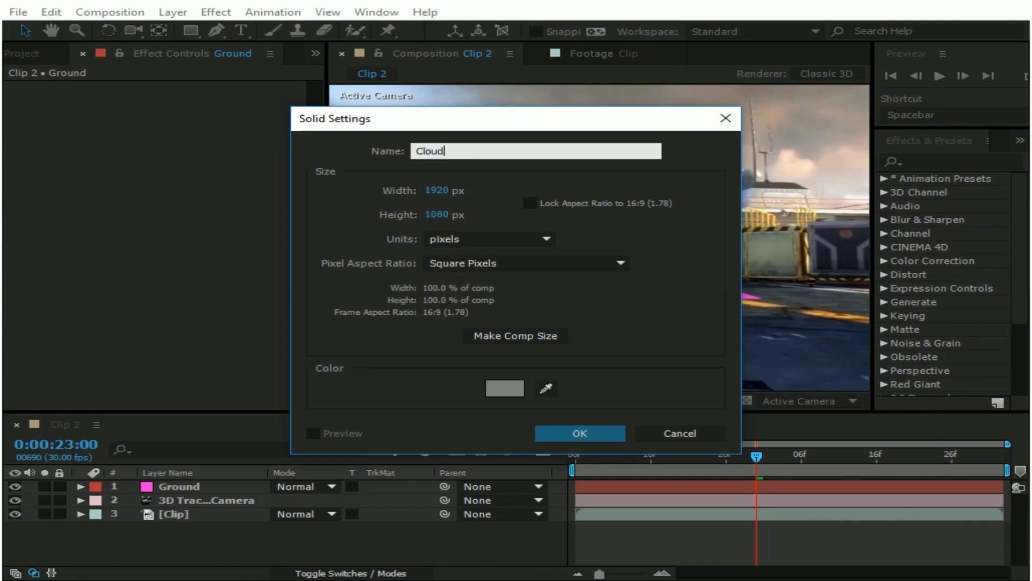
type("s")
key("Return")
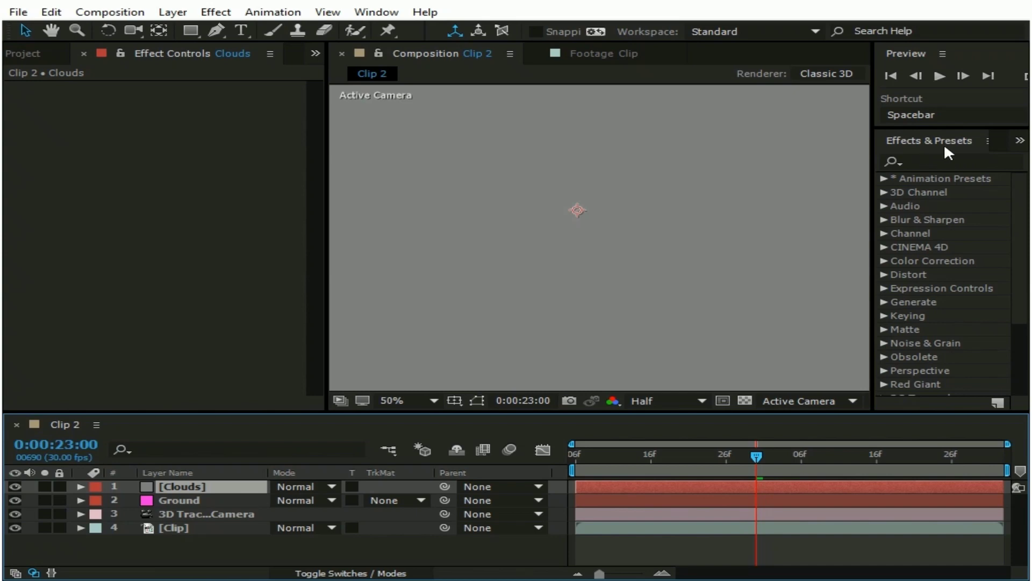
Step: Find the Particular effect by searching for "Particu" and apply it to the Clouds layer
left_click(361, 12)
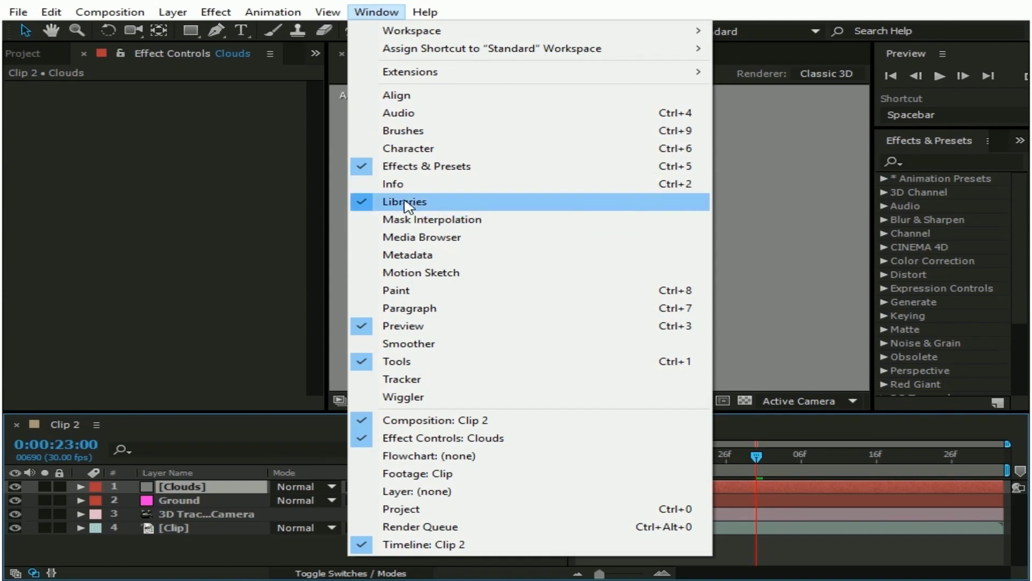
left_click(922, 161)
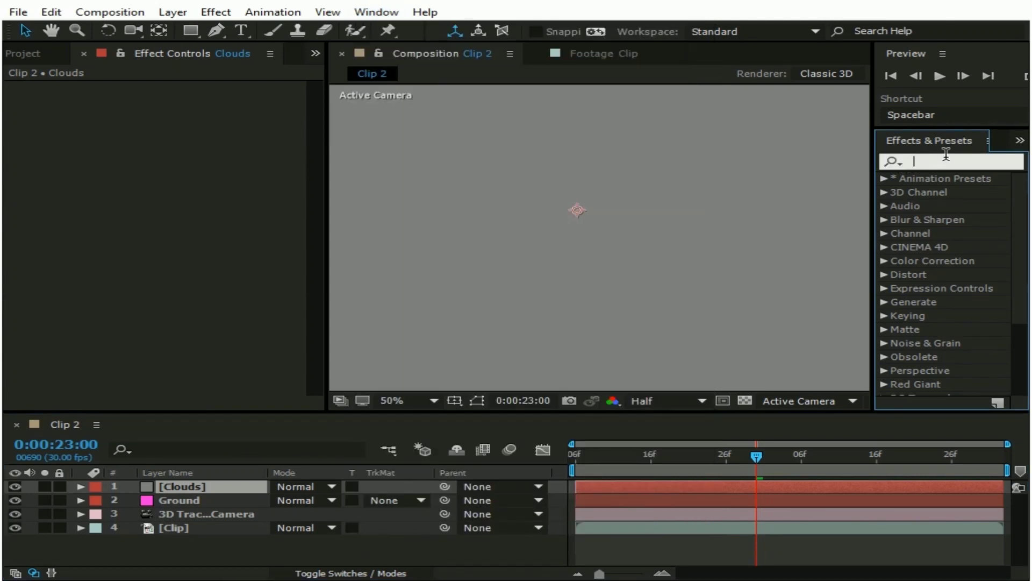
type("Pa")
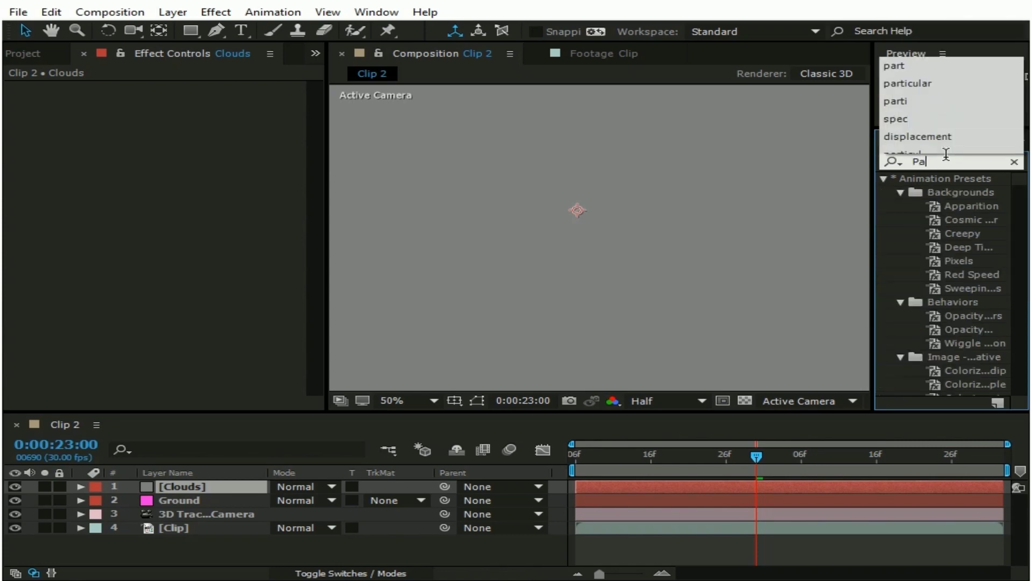
type("rticu")
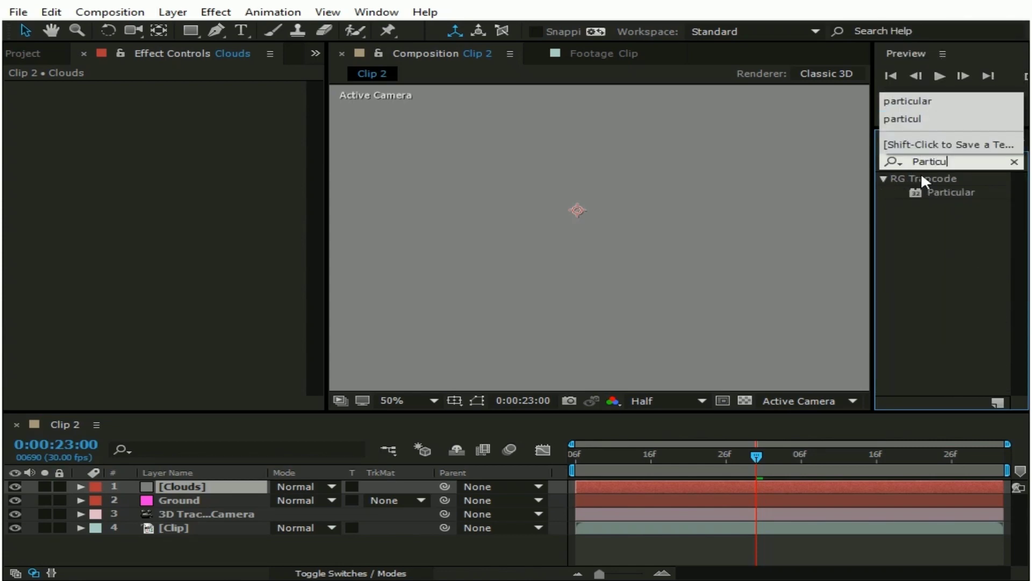
left_click(946, 189)
left_click_drag(946, 189, 216, 485)
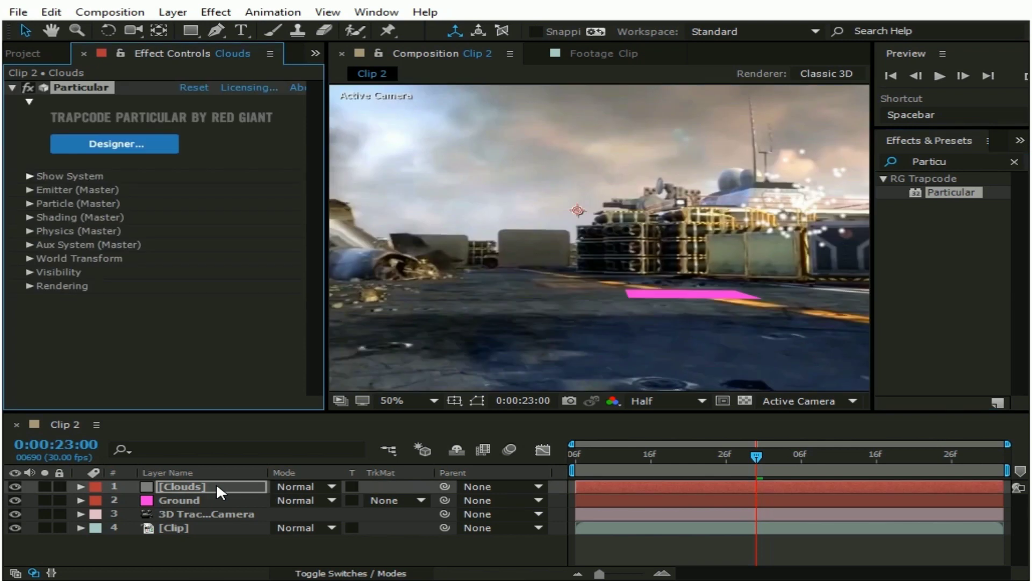
Step: Hide the Ground layer and set Particular's master emitter to 10000 particles per second
scroll(557, 377, "down", 2)
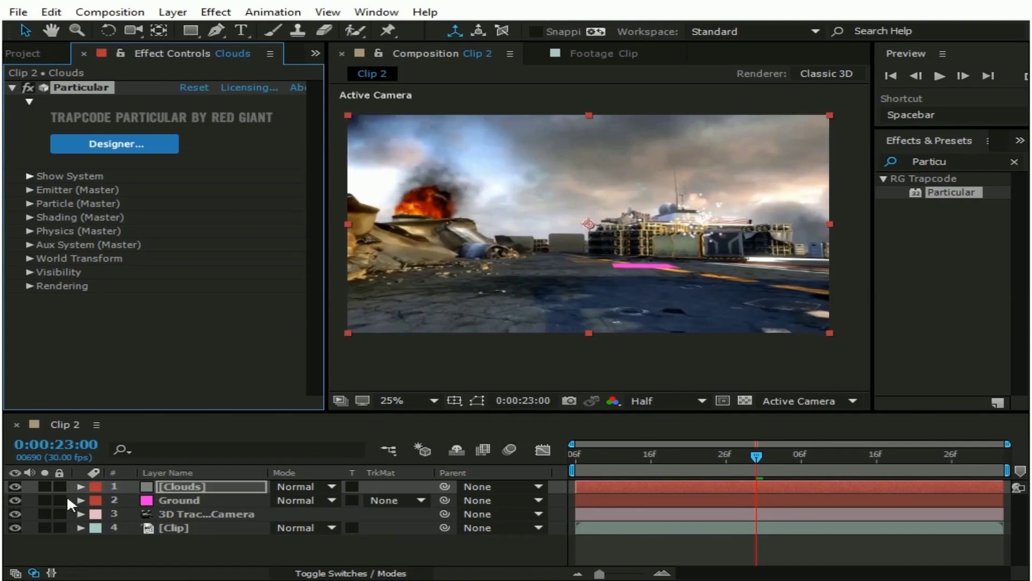
left_click(14, 500)
left_click(29, 102)
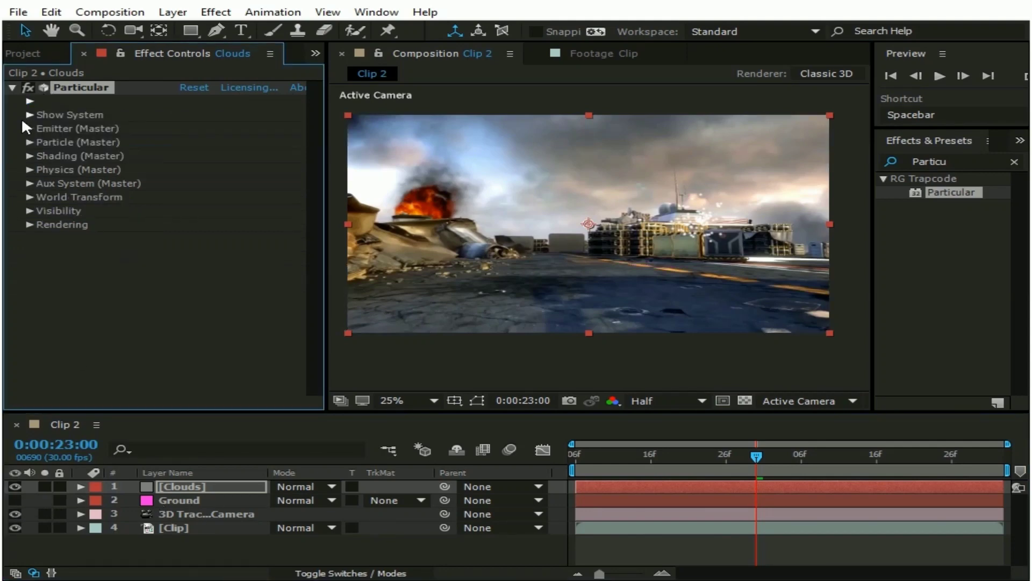
left_click(29, 128)
scroll(81, 121, "down", 1)
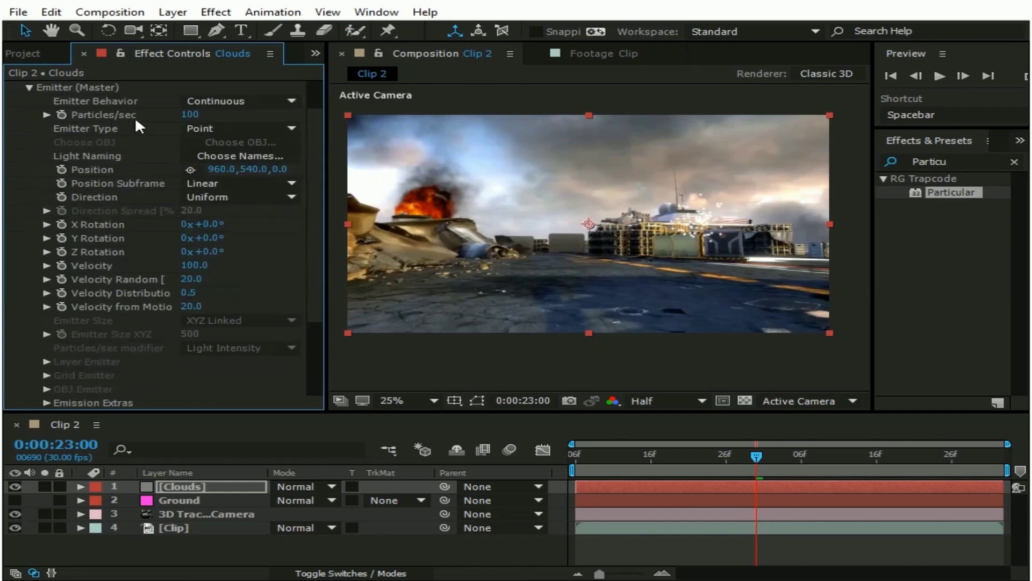
left_click(193, 114)
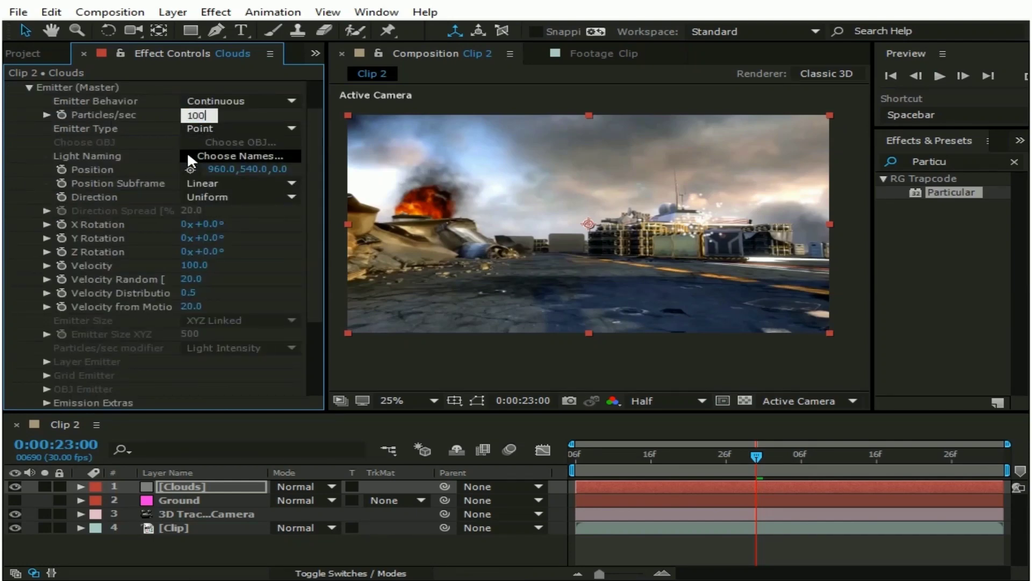
type("00")
key("Return")
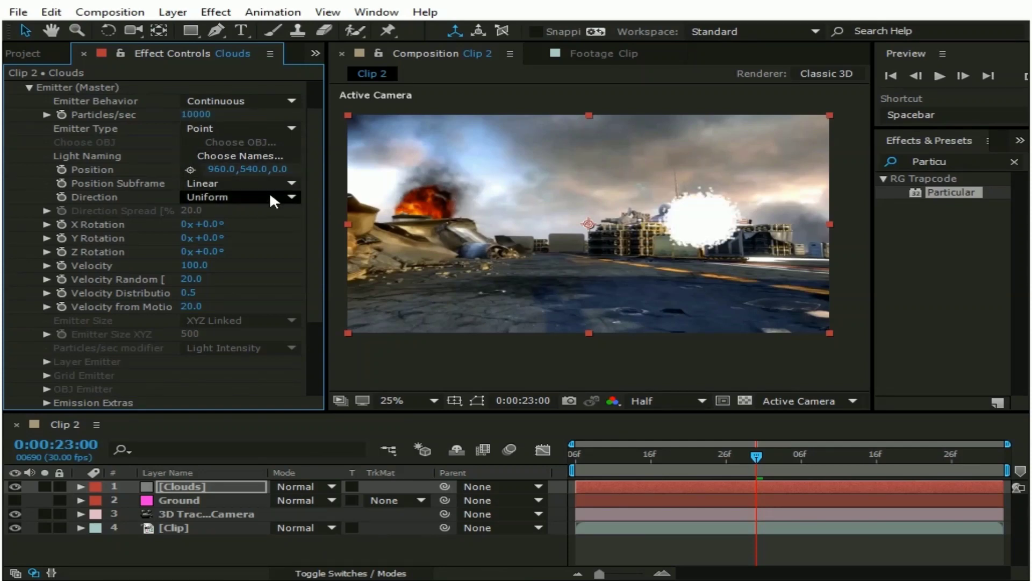
Step: Change the emitter type to Box and check the particles at 0:00:22:15
left_click(292, 128)
left_click(265, 164)
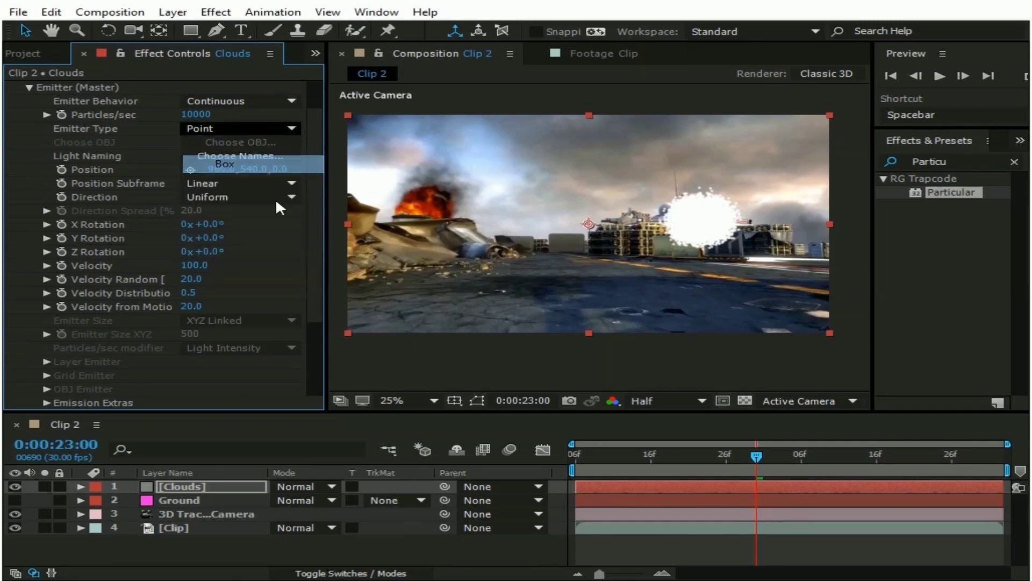
key("comma")
key("period")
left_click_drag(764, 463, 640, 472)
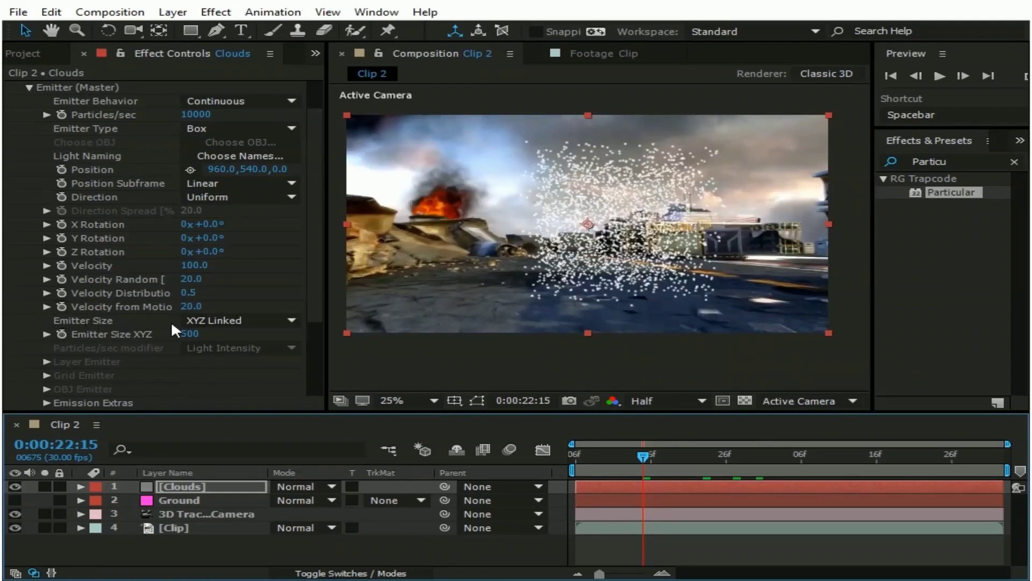
Step: Switch the emitter size to XYZ Individual and set Emitter Size X to 5000
left_click(250, 320)
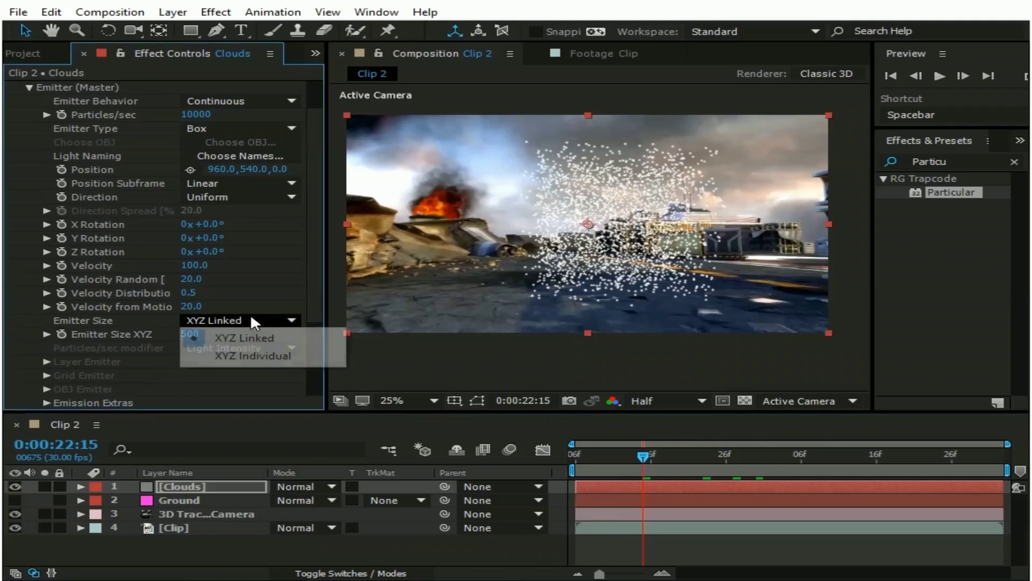
left_click(255, 355)
scroll(156, 344, "down", 2)
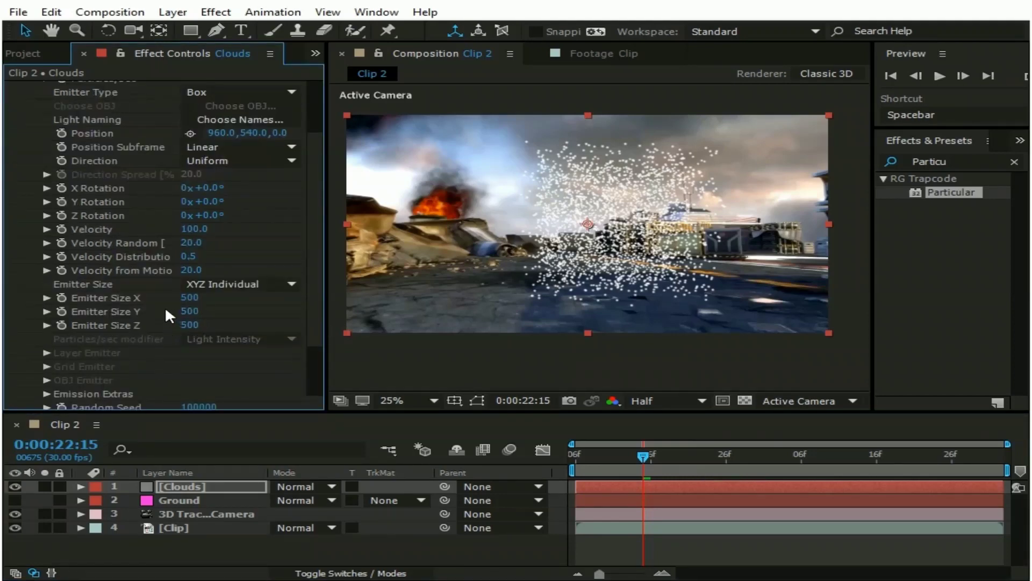
left_click(191, 298)
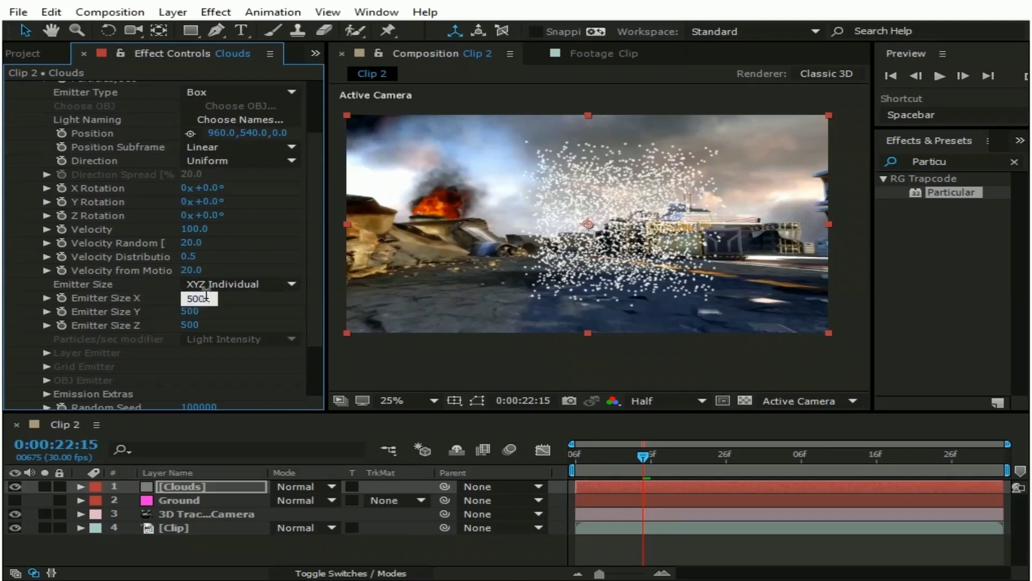
type("0")
key("Return")
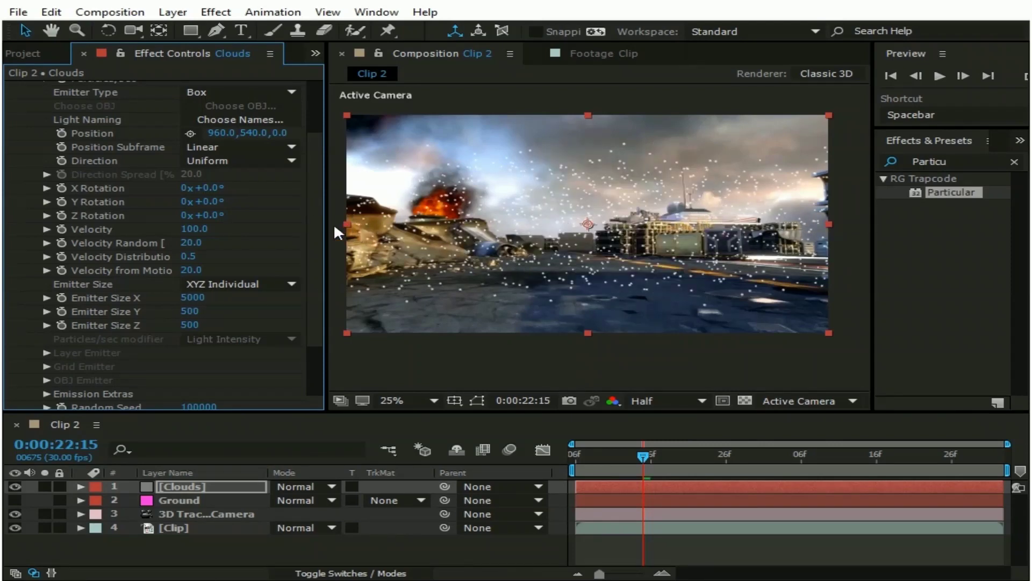
Step: Set Emitter Size Z to 10000 and preview the particle spread in the composition
left_click(189, 324)
type("10")
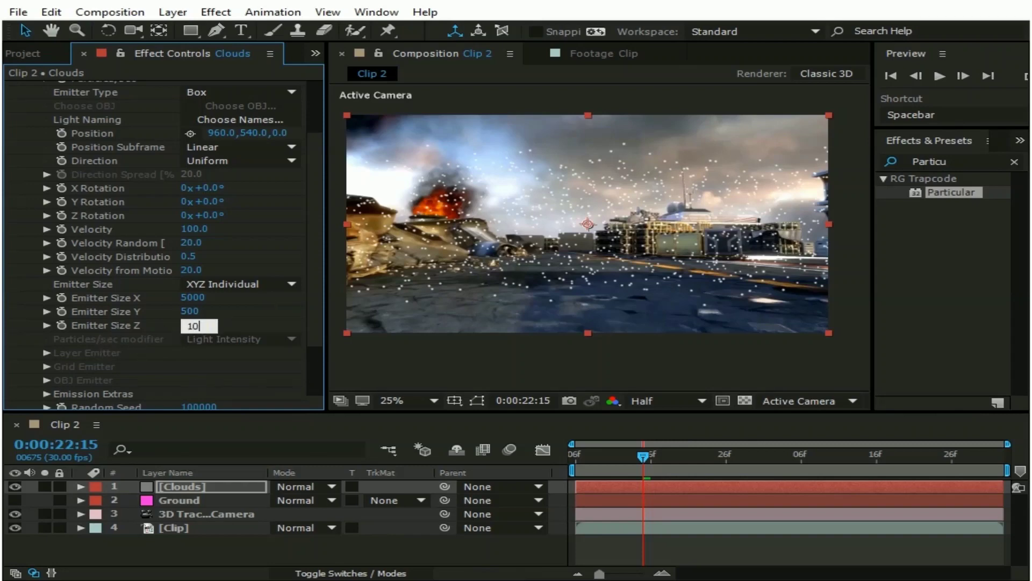
type("000")
key("Return")
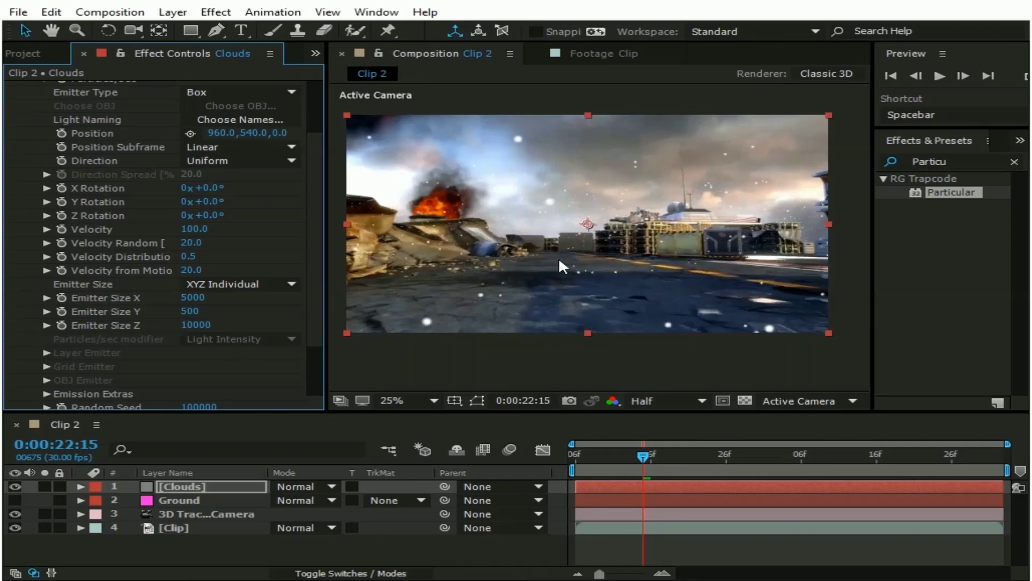
key("space")
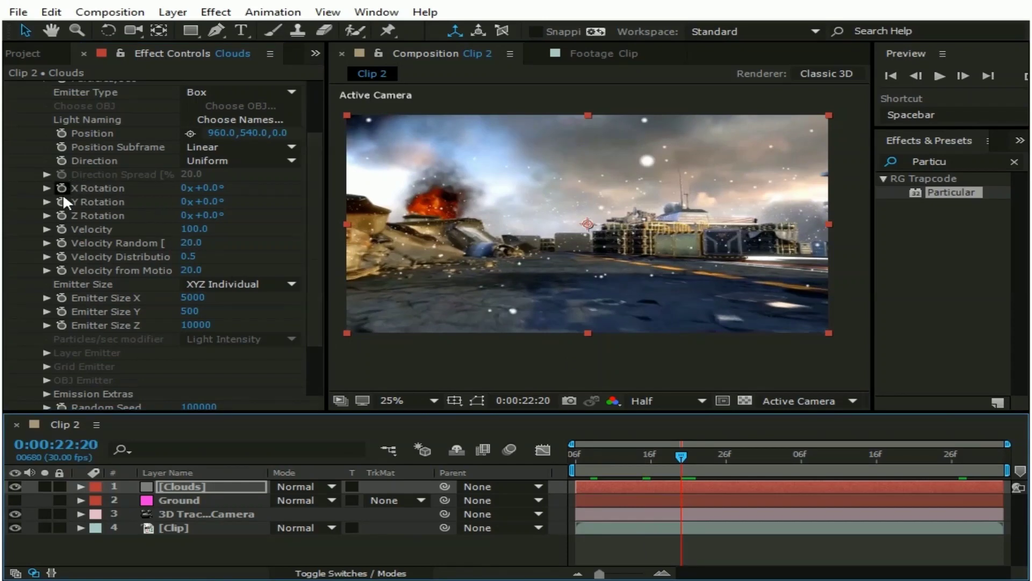
Step: Set the master particle size to 10 and its opacity to 80
scroll(69, 205, "up", 3)
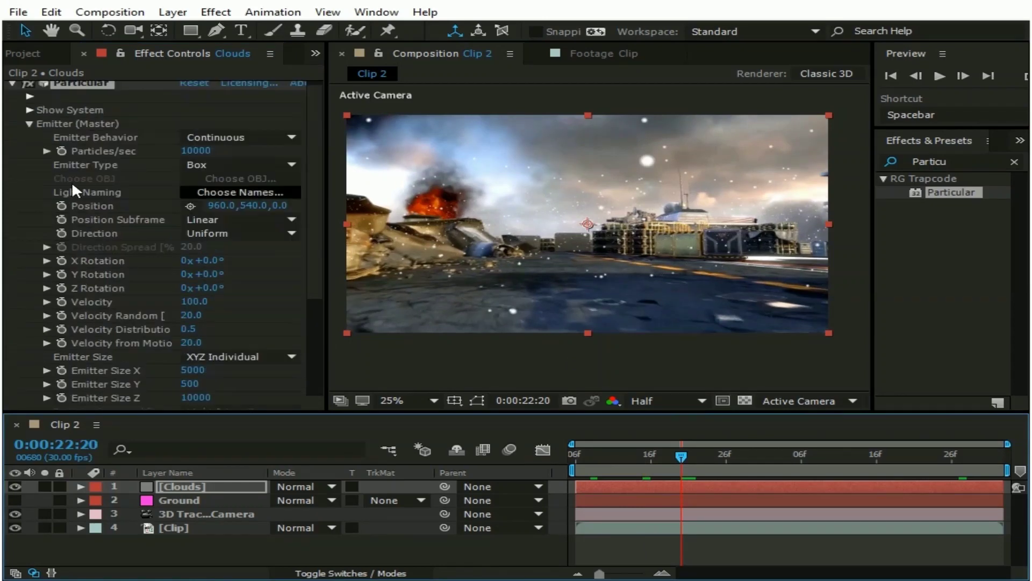
left_click(28, 122)
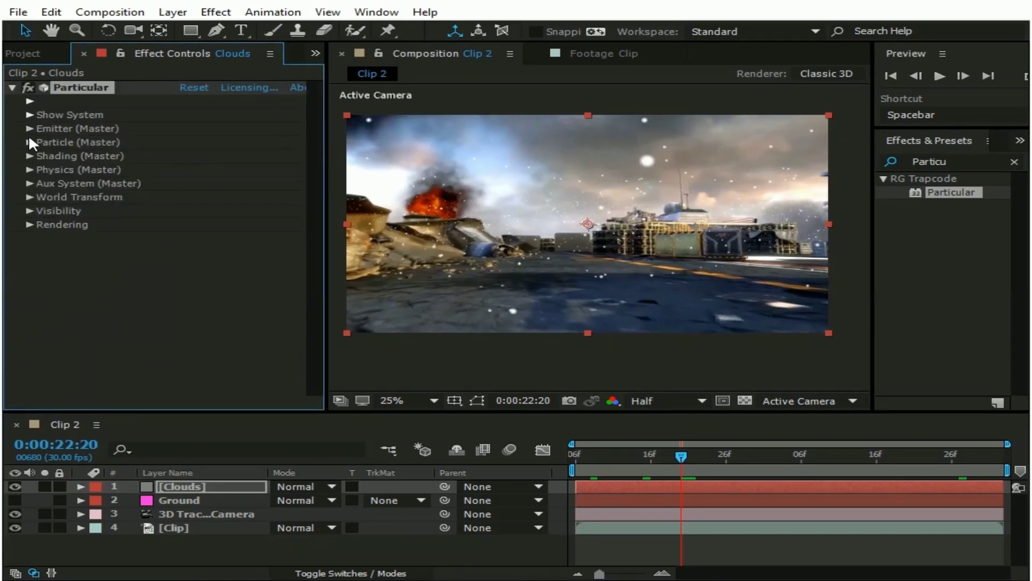
left_click(29, 142)
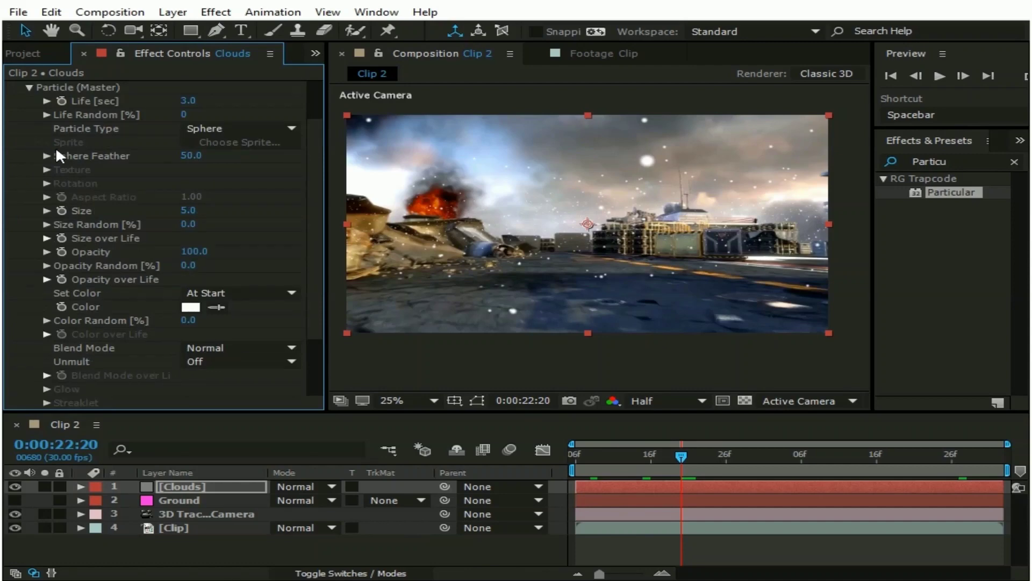
left_click(188, 211)
type("10")
key("Return")
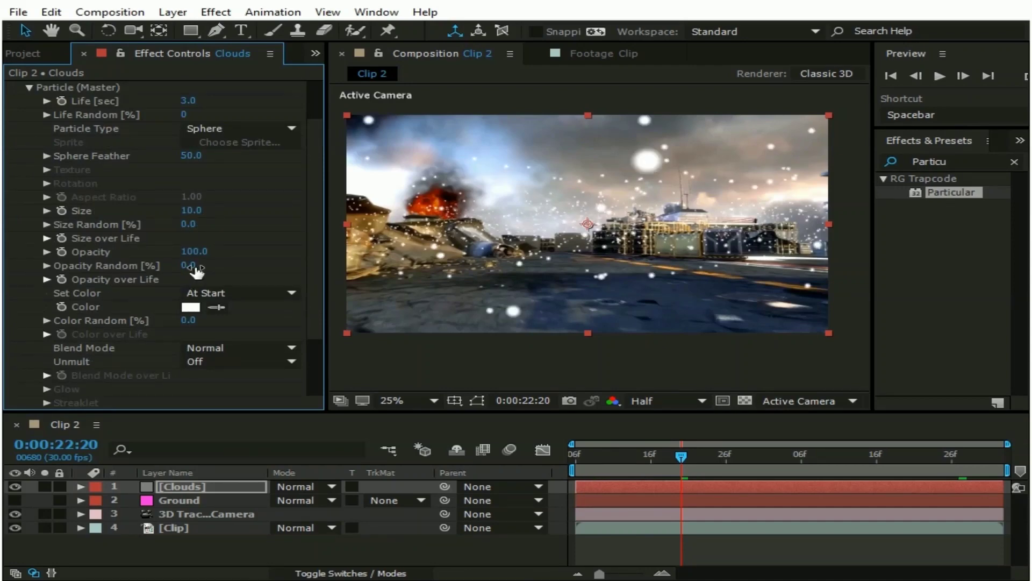
left_click(193, 251)
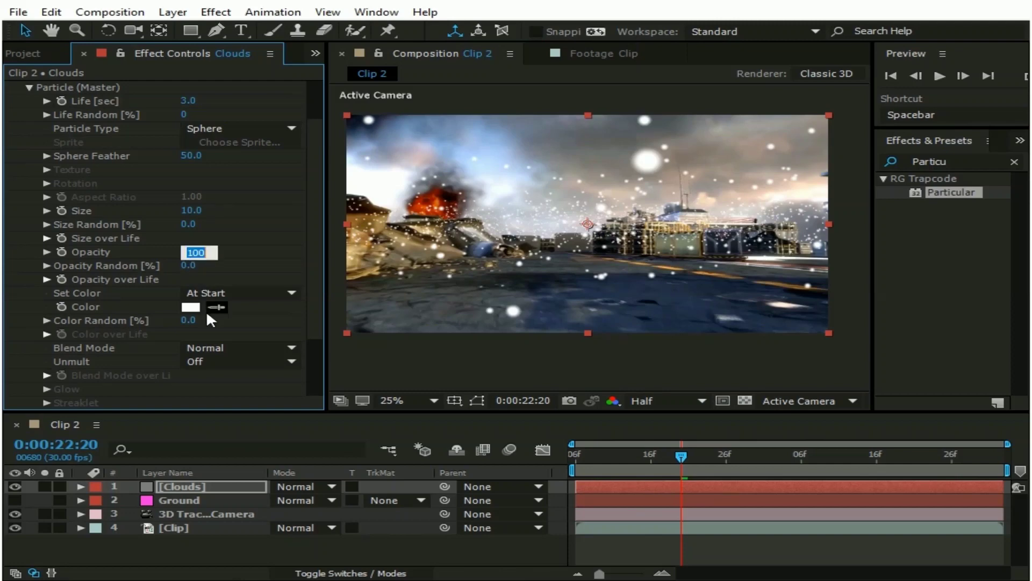
type("80")
key("Return")
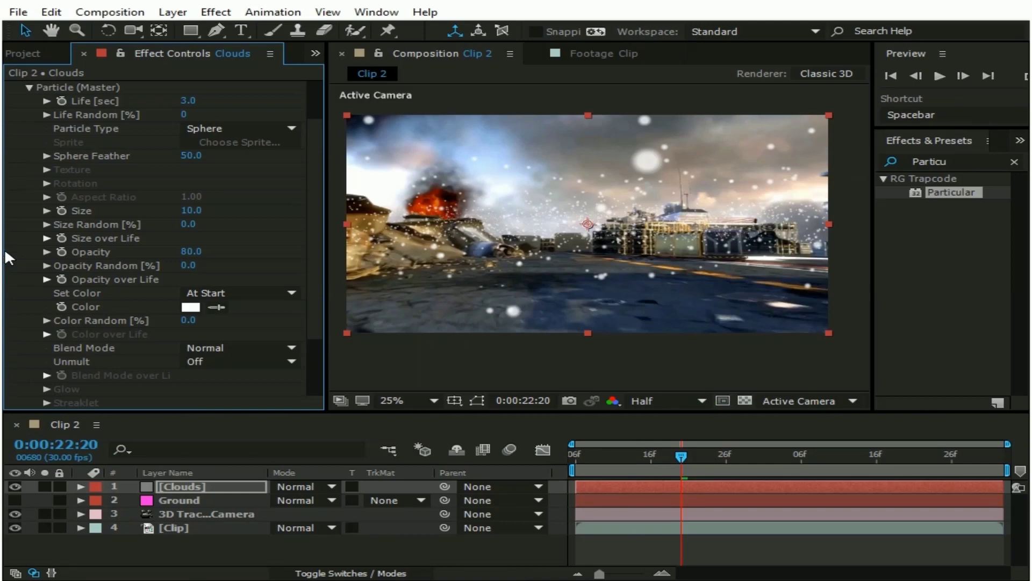
Step: Raise the emitter above the frame by setting its Y position to -2840
scroll(51, 123, "up", 2)
left_click(29, 124)
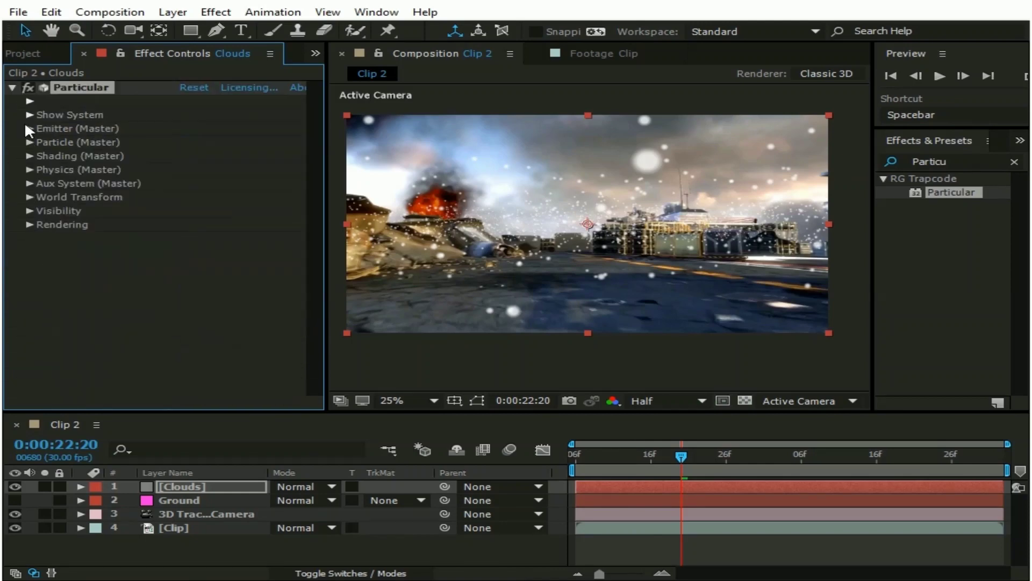
left_click(29, 129)
scroll(28, 132, "down", 2)
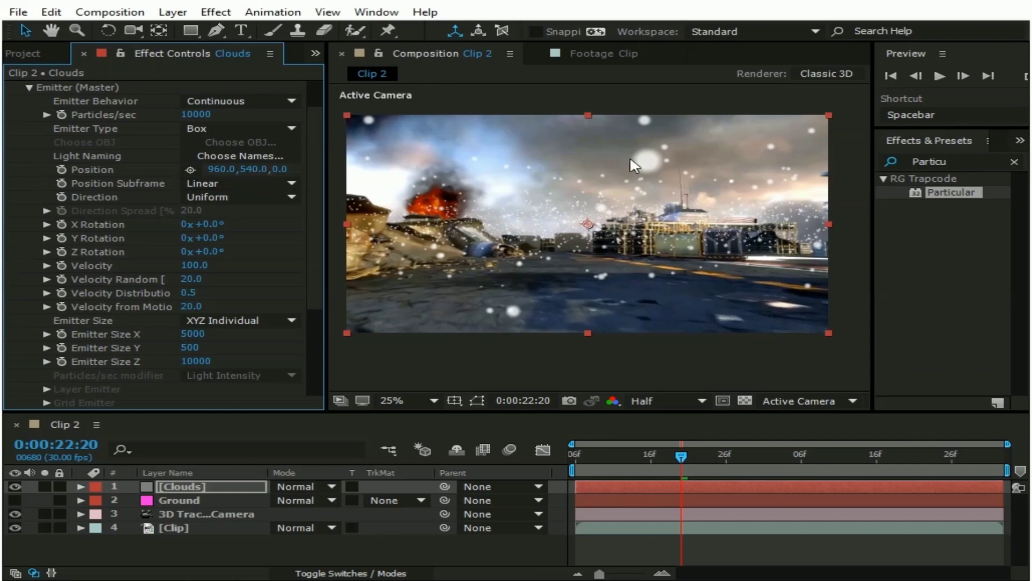
left_click_drag(269, 171, 137, 175)
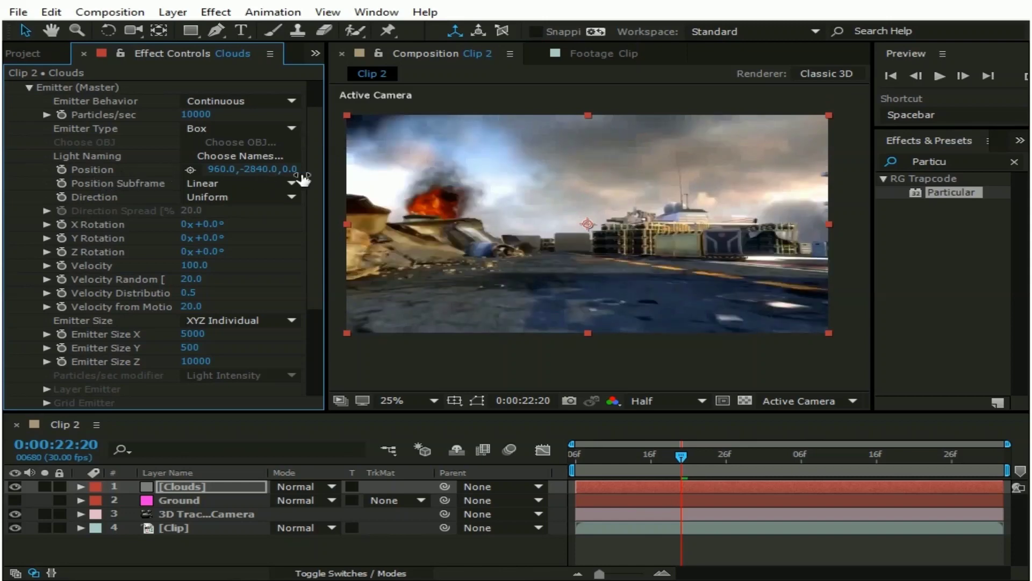
key("period")
key("h")
left_click_drag(590, 161, 607, 187)
key("comma")
key("v")
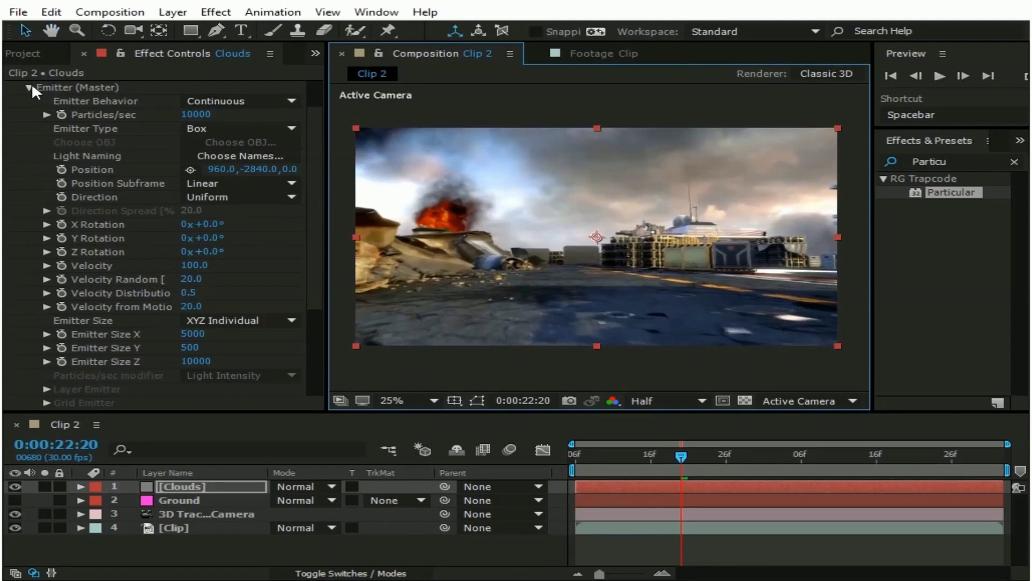
Step: Set the master physics gravity to 1000 and the physics model to Bounce
left_click(29, 87)
left_click(29, 169)
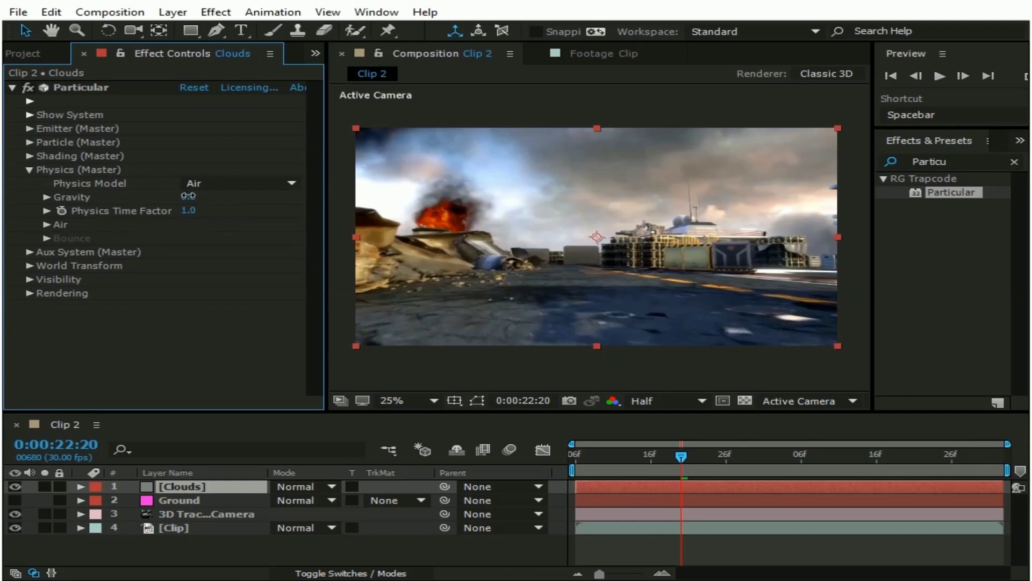
left_click(188, 197)
type("1000")
left_click(127, 240)
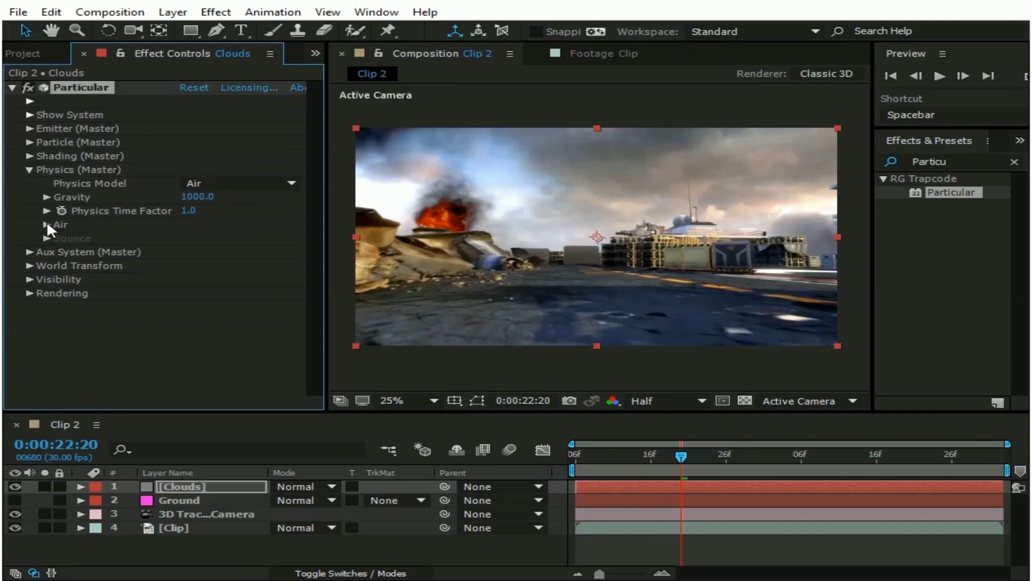
left_click(225, 182)
left_click(225, 225)
Step: Assign the Ground layer as the bounce floor layer and set the collision event to Kill
left_click(45, 237)
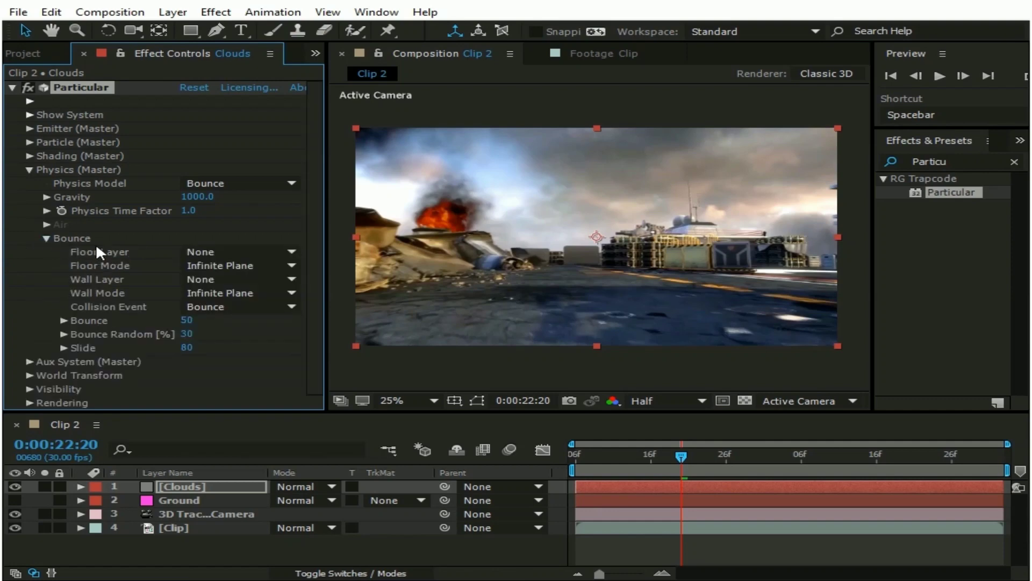
left_click(279, 251)
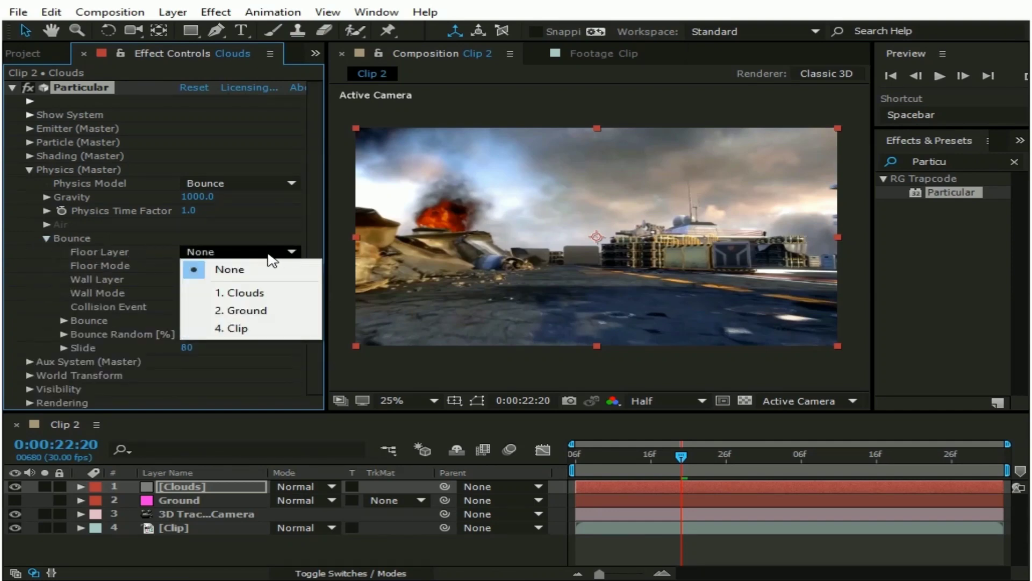
left_click(268, 310)
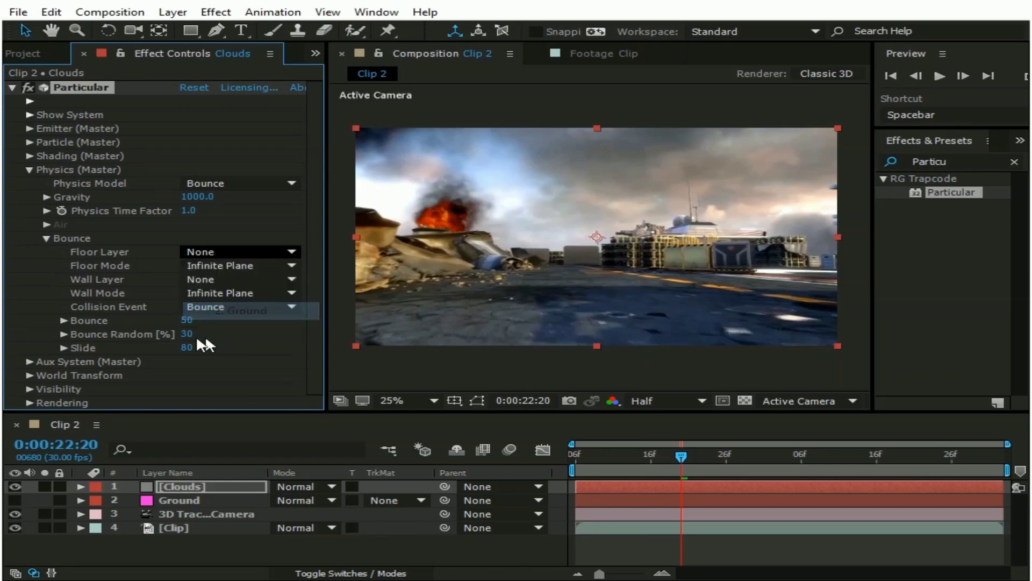
left_click(242, 304)
left_click(237, 377)
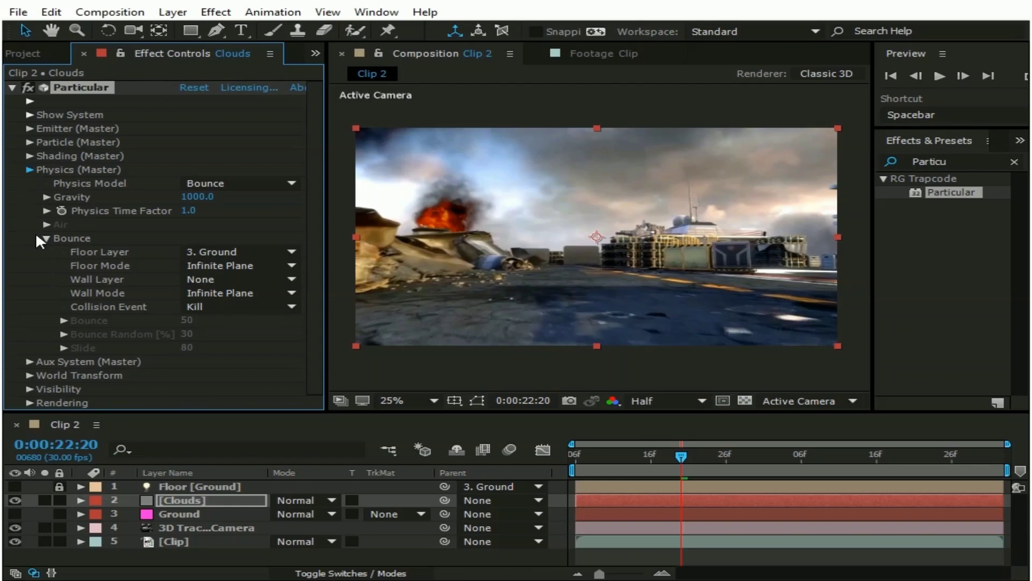
Step: Set the master Aux System to emit At Bounce Event with a particle velocity of 150
left_click(29, 169)
left_click(29, 183)
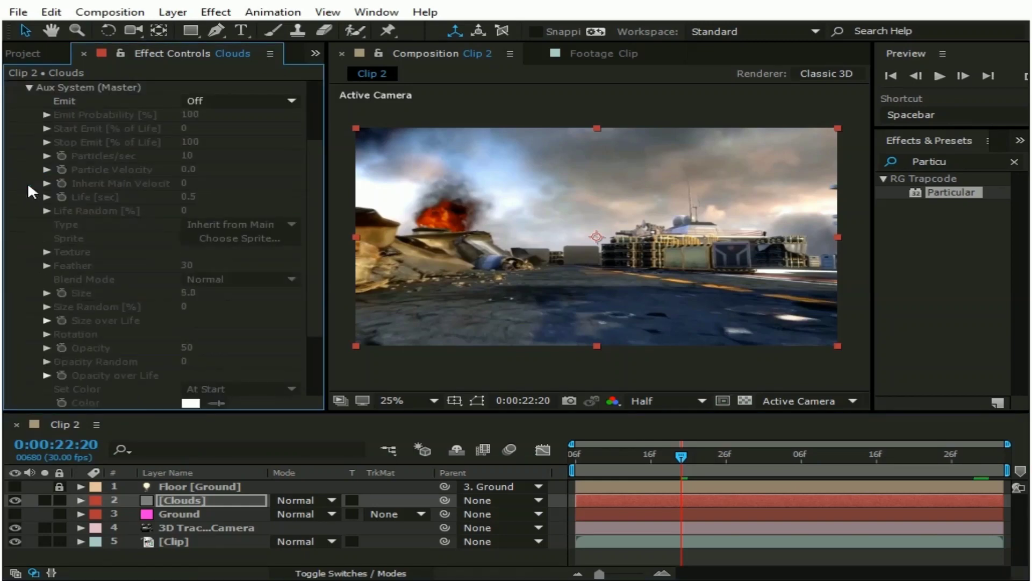
left_click(242, 101)
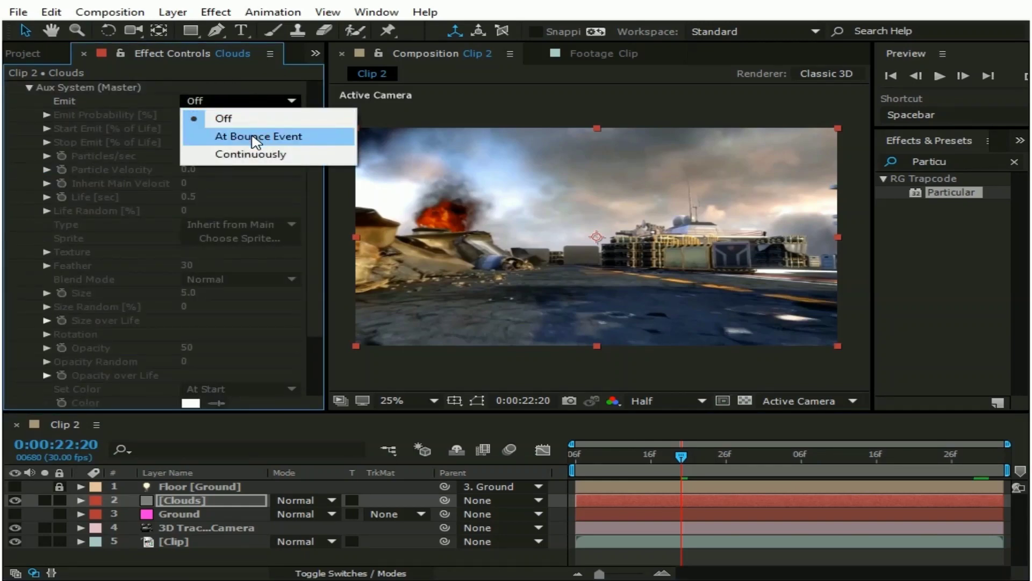
left_click(256, 137)
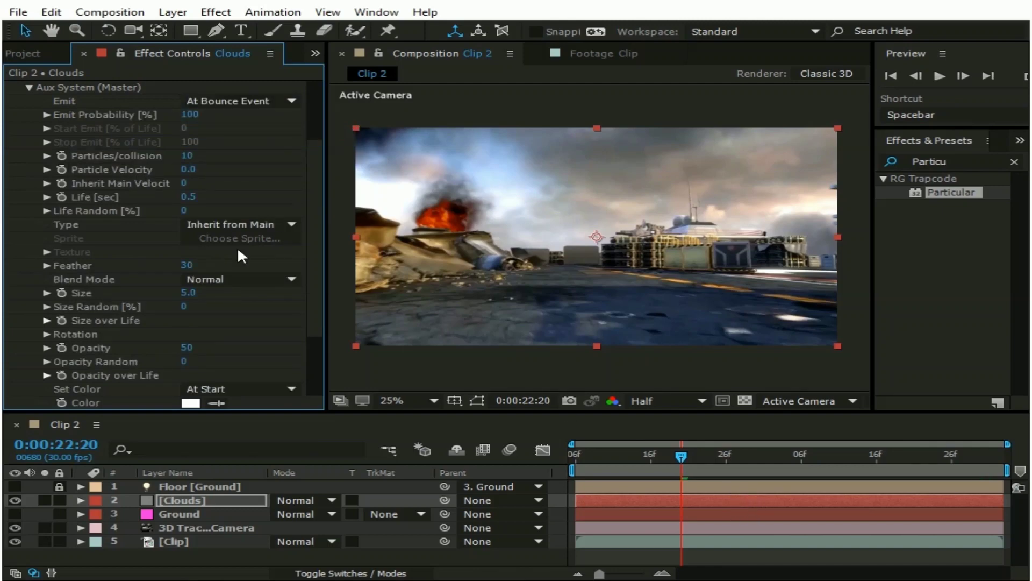
left_click(189, 171)
type("150")
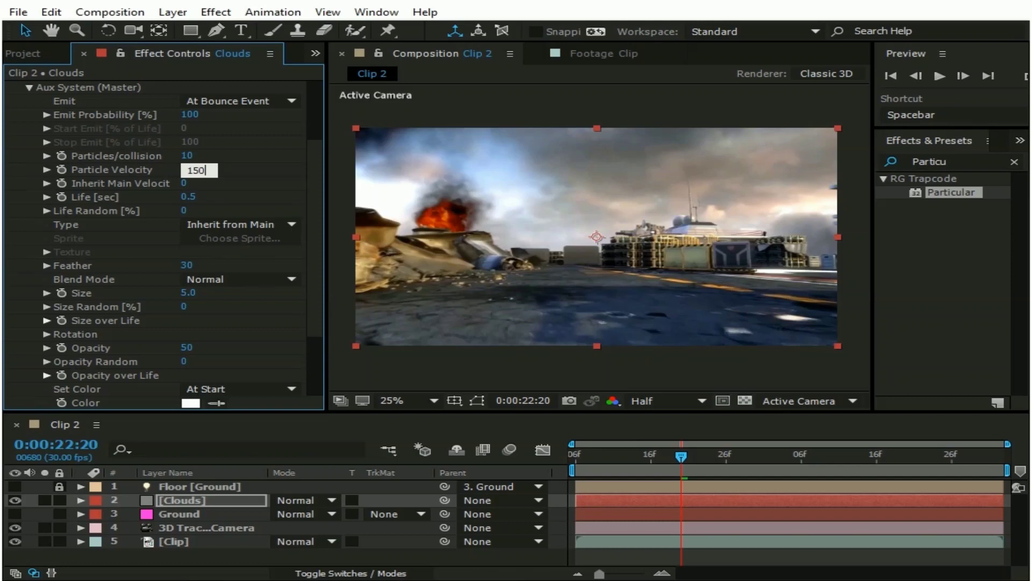
key("Return")
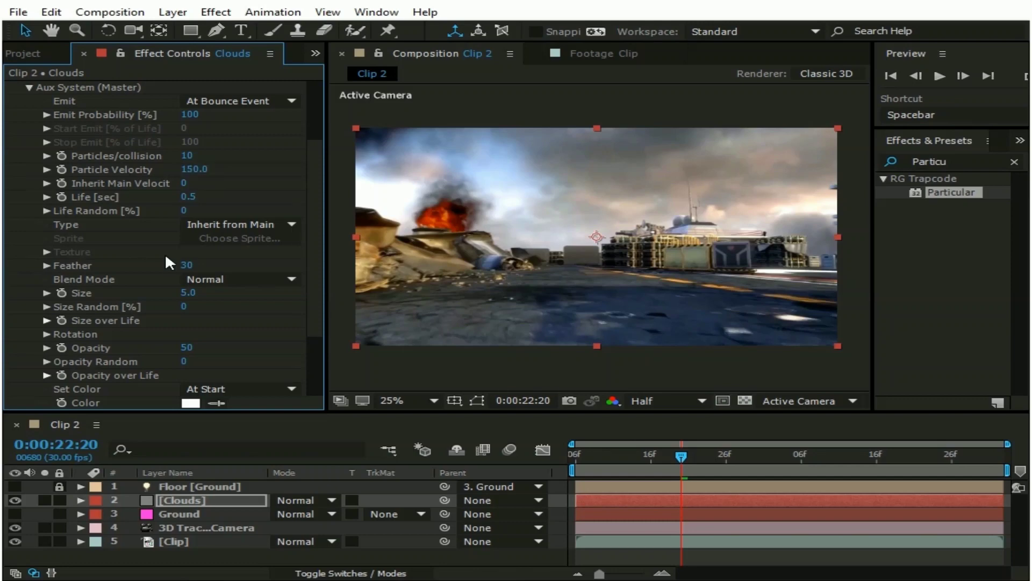
Step: Set the Aux System's Color From Main to 100 percent so the splashes take the raindrops' color
scroll(166, 252, "down", 2)
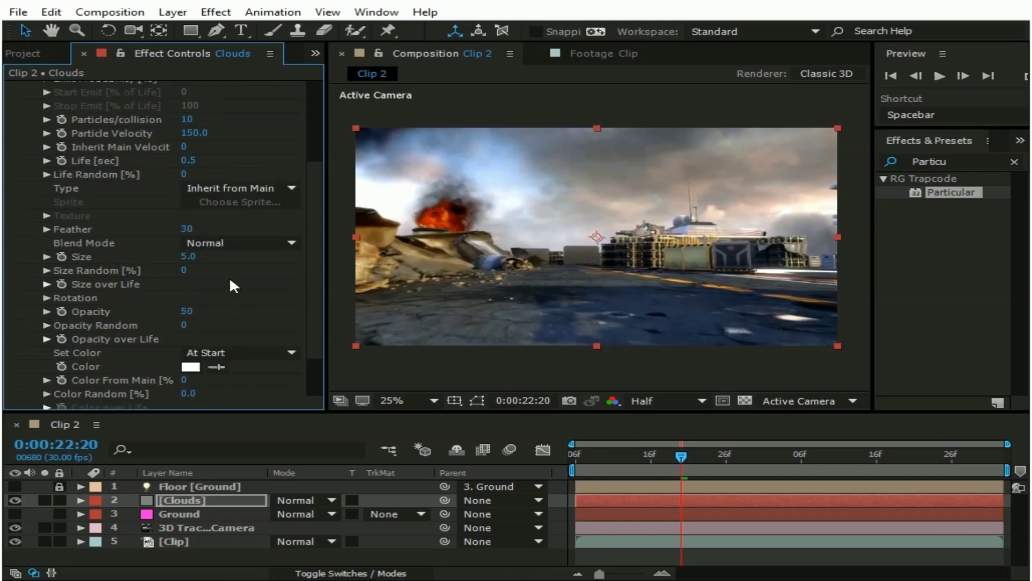
scroll(229, 276, "down", 2)
left_click(185, 344)
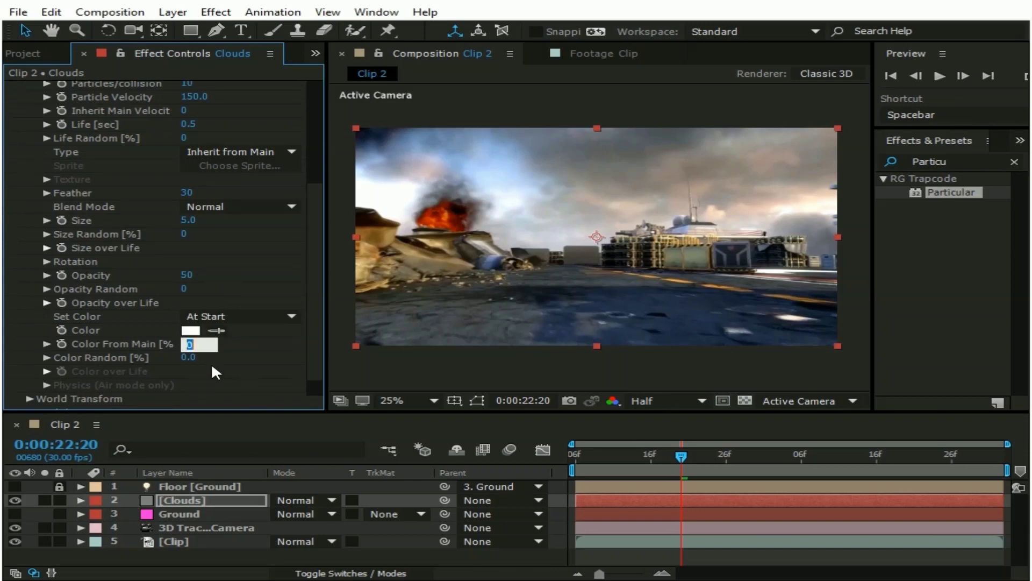
type("100")
Step: Apply the preset that fades linearly from full to zero to the Aux System's Opacity over Life curve
left_click(47, 302)
left_click_drag(328, 299, 368, 295)
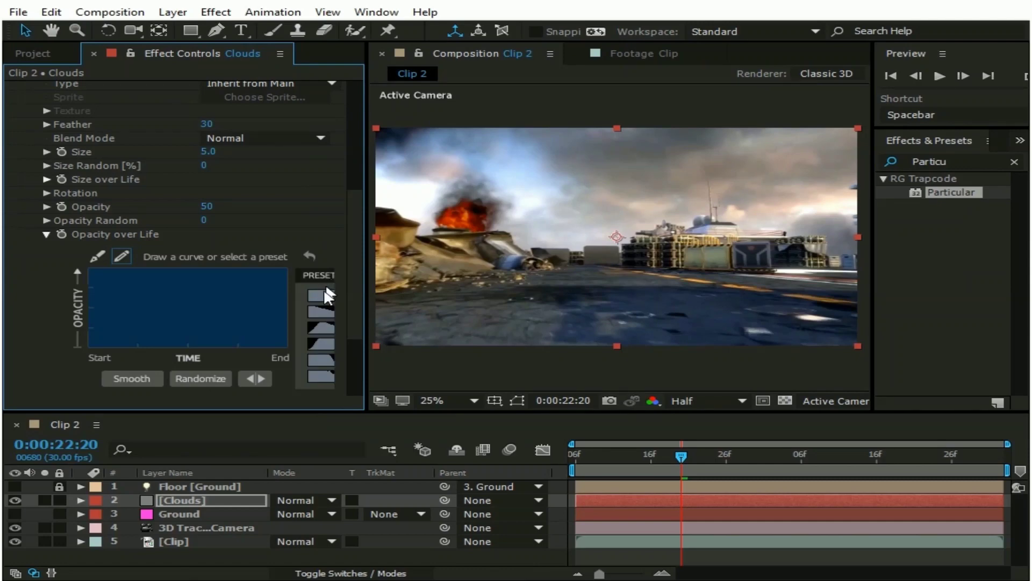
left_click(315, 305)
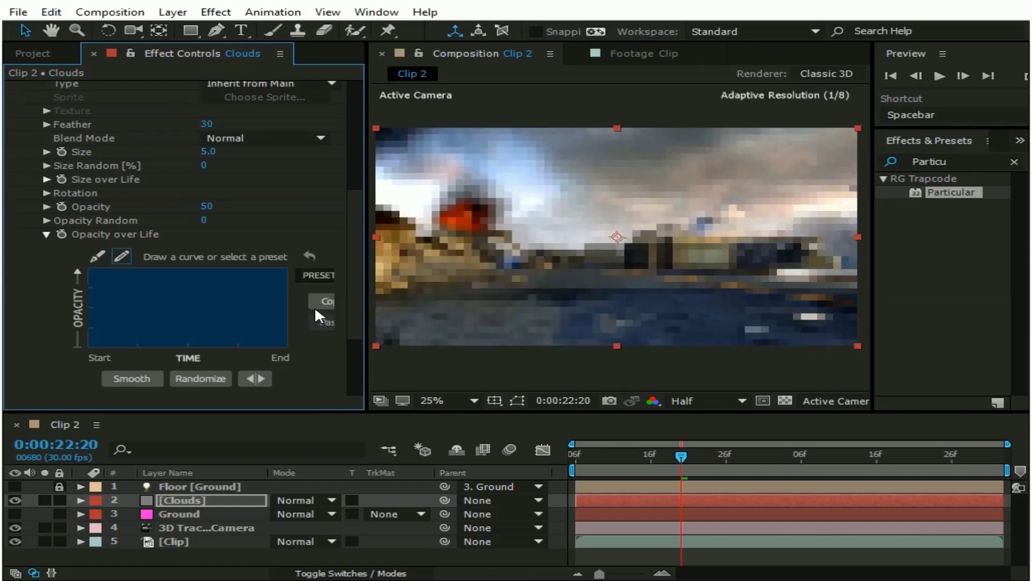
left_click_drag(365, 277, 323, 279)
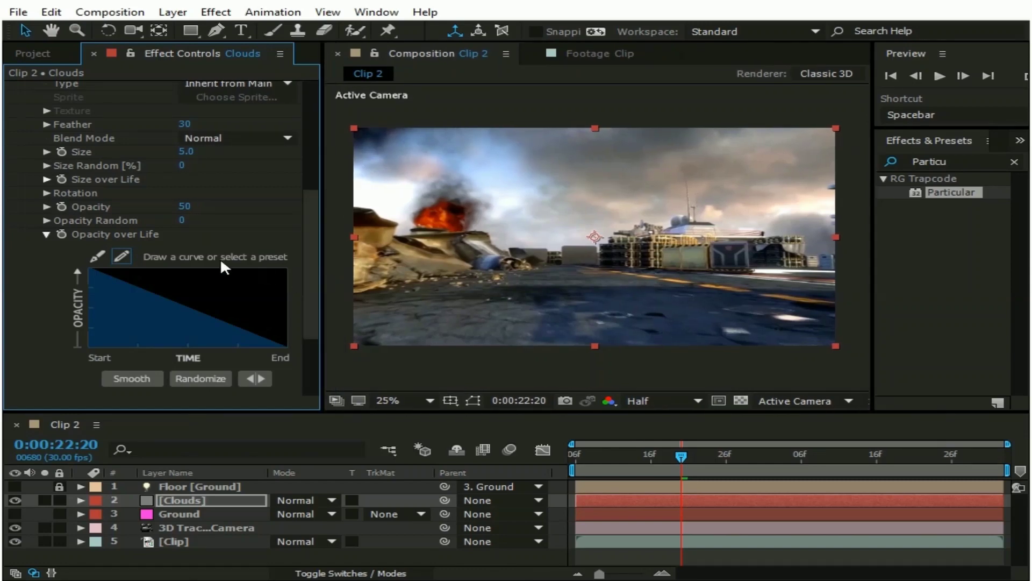
left_click(47, 235)
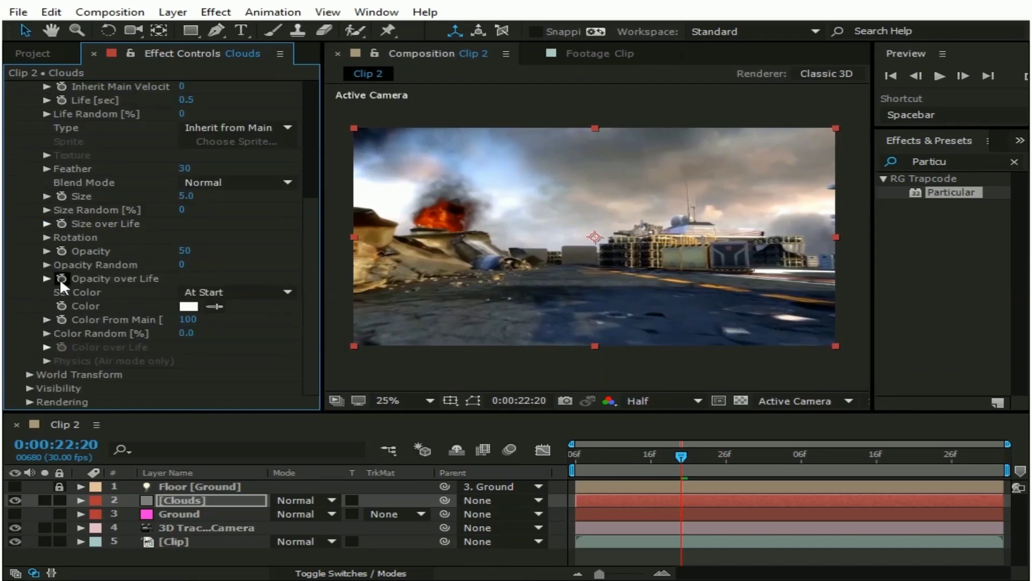
Step: Review Particular's rendering settings, checking which motion blur option the particles use
scroll(60, 279, "up", 3)
left_click(29, 99)
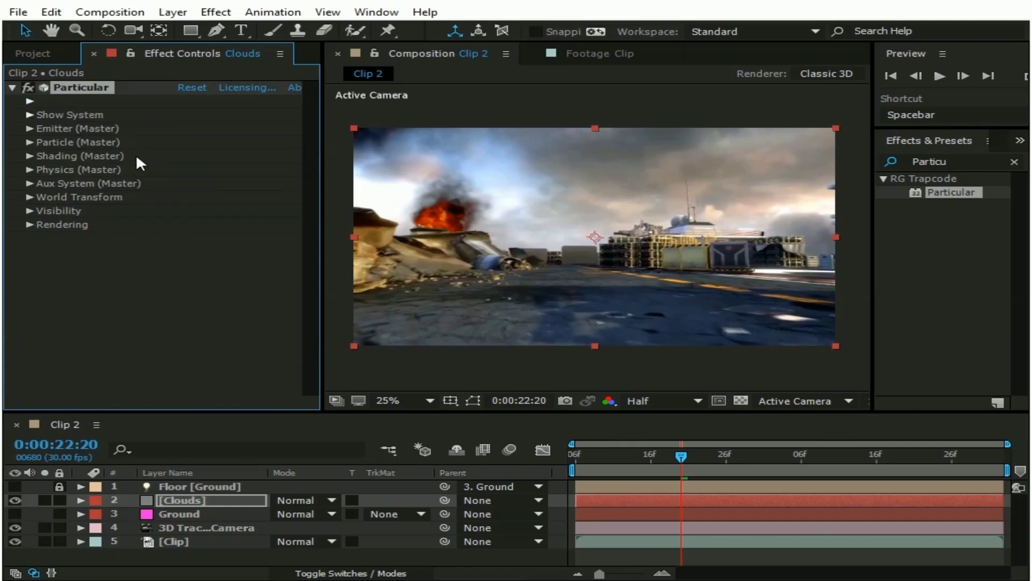
left_click(29, 223)
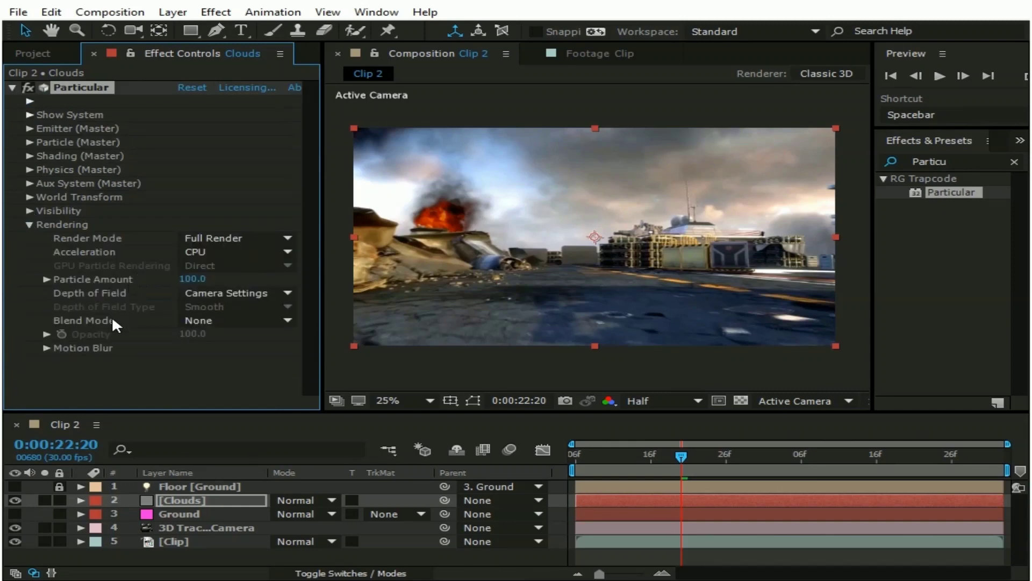
left_click(46, 347)
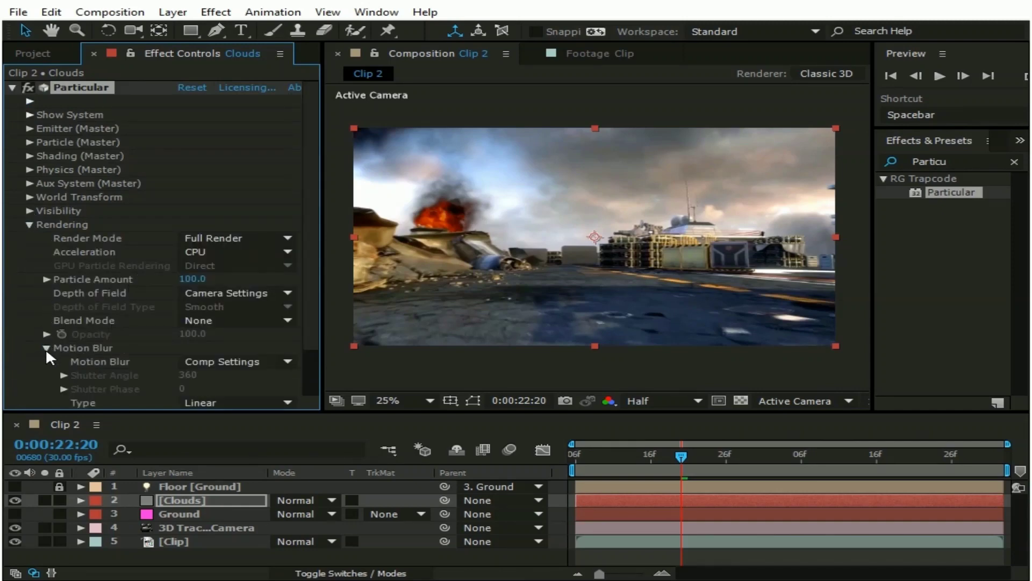
scroll(81, 344, "down", 3)
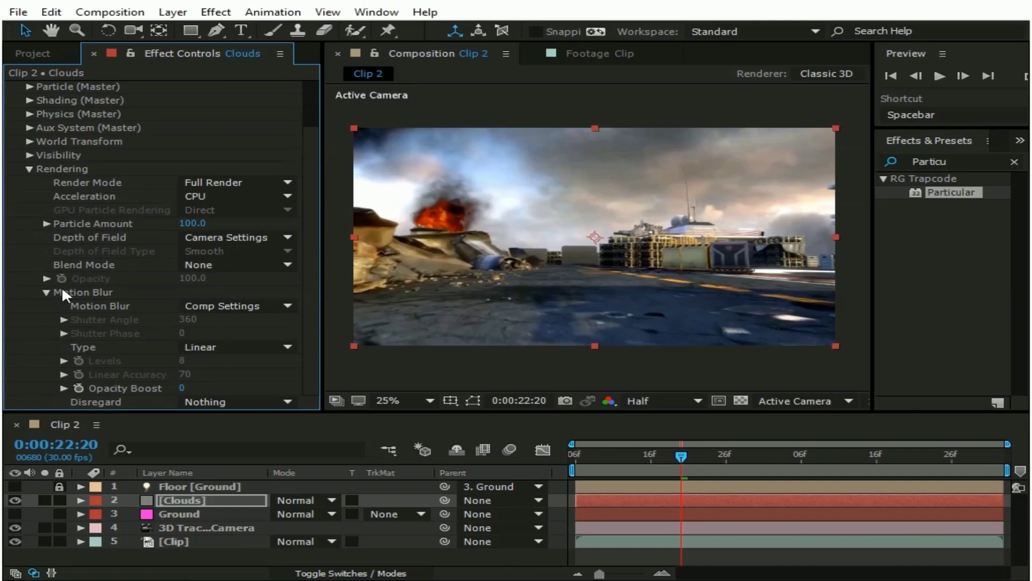
left_click(229, 306)
key("Escape")
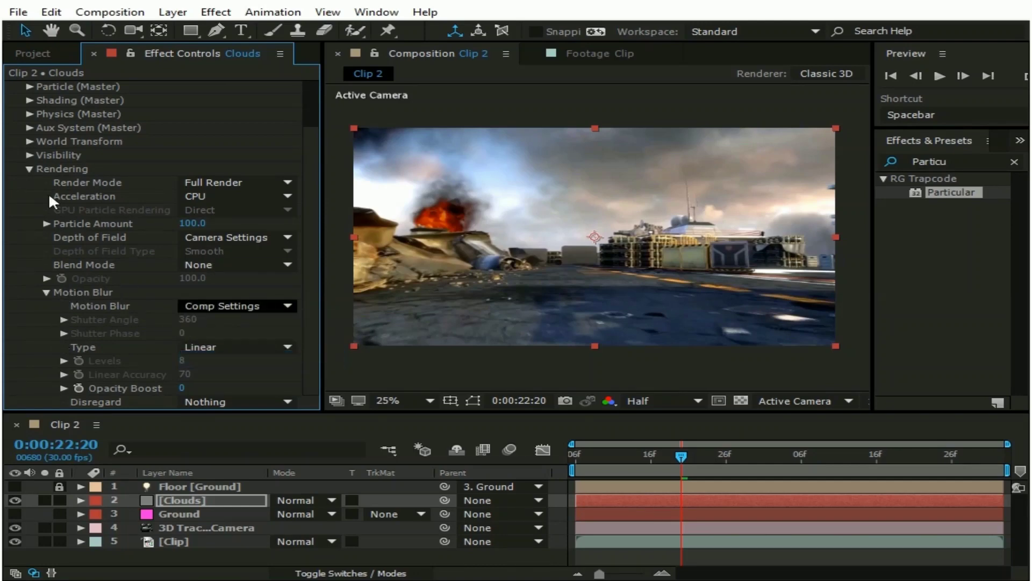
left_click(29, 168)
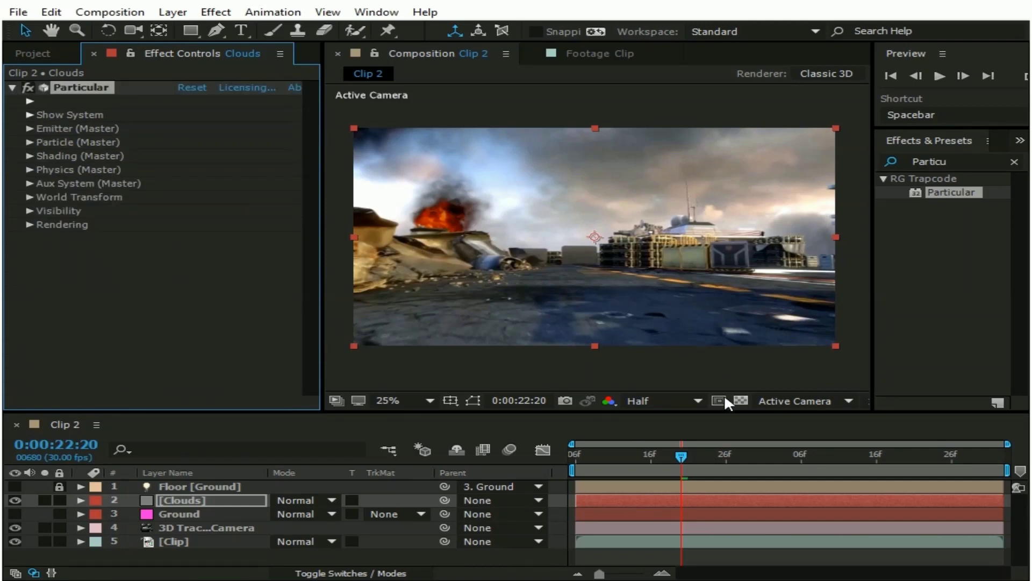
Step: Shift the Clouds layer earlier in time so rain is already falling at the start, and extend its end to the composition's end
left_click_drag(680, 455, 989, 511)
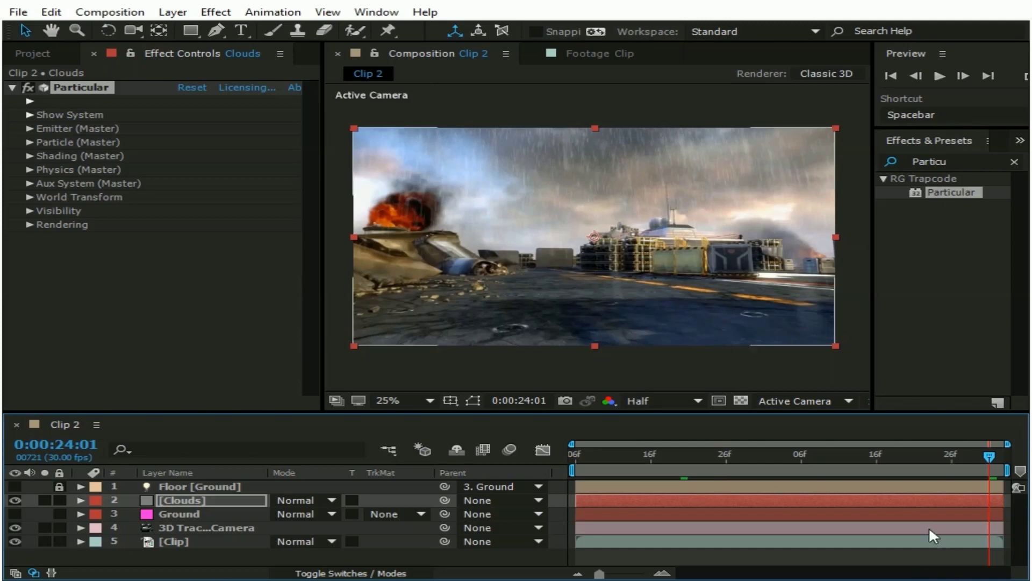
left_click_drag(927, 496, 556, 498)
left_click_drag(755, 519, 1000, 527)
Step: Preview the rain and ground splashes in the composition, starting from 0:00:22:13
left_click_drag(989, 455, 628, 456)
left_click(935, 76)
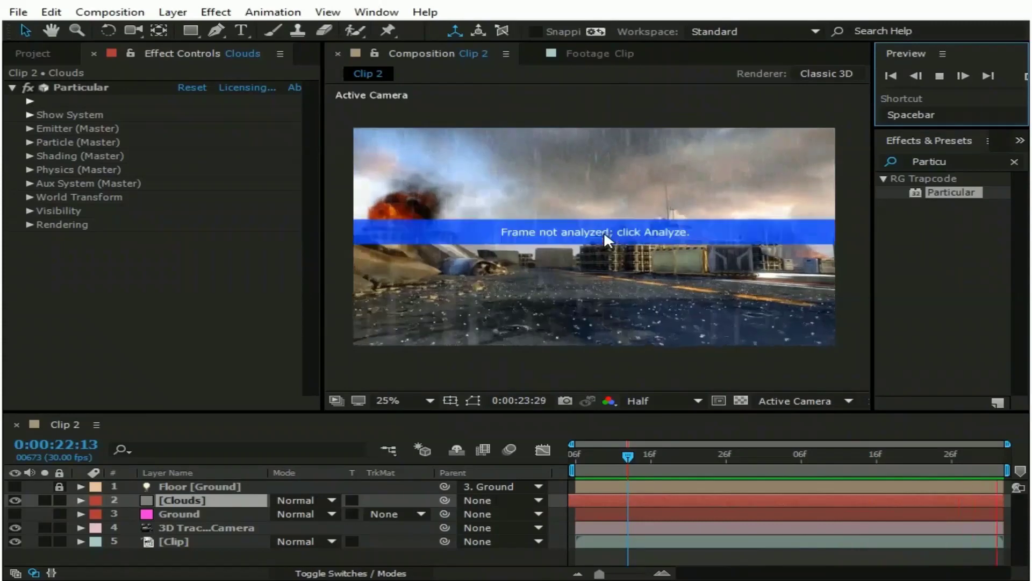
left_click(939, 72)
Step: Add the Sound audio file to the composition beneath the Clip layer and preview the result
left_click(33, 52)
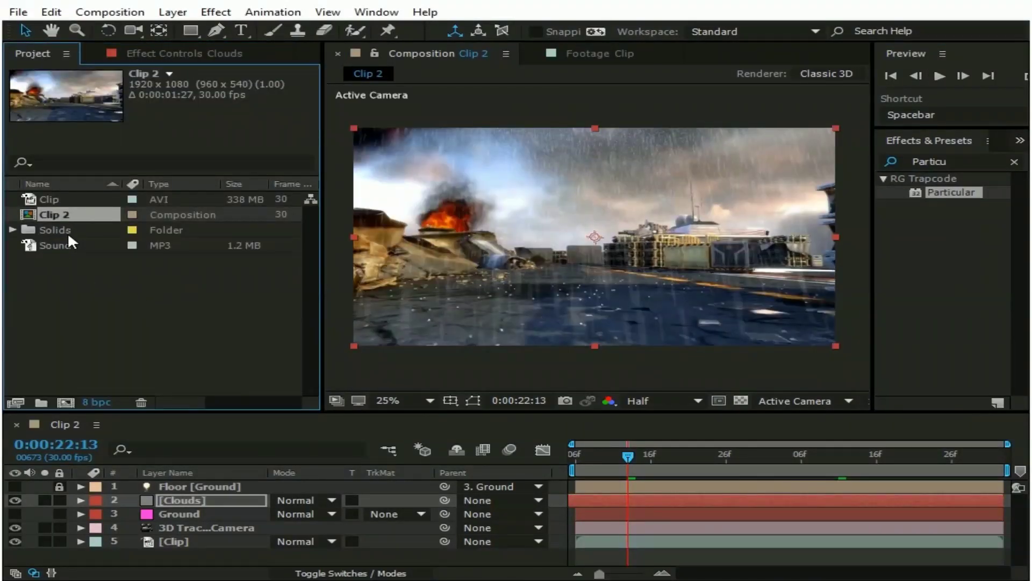
left_click_drag(65, 239, 184, 544)
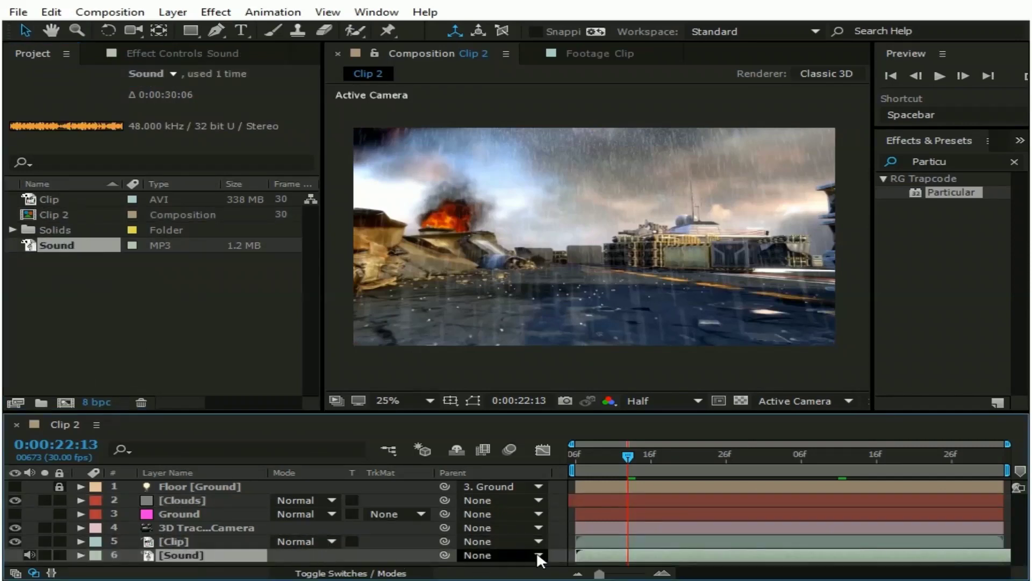
left_click(939, 74)
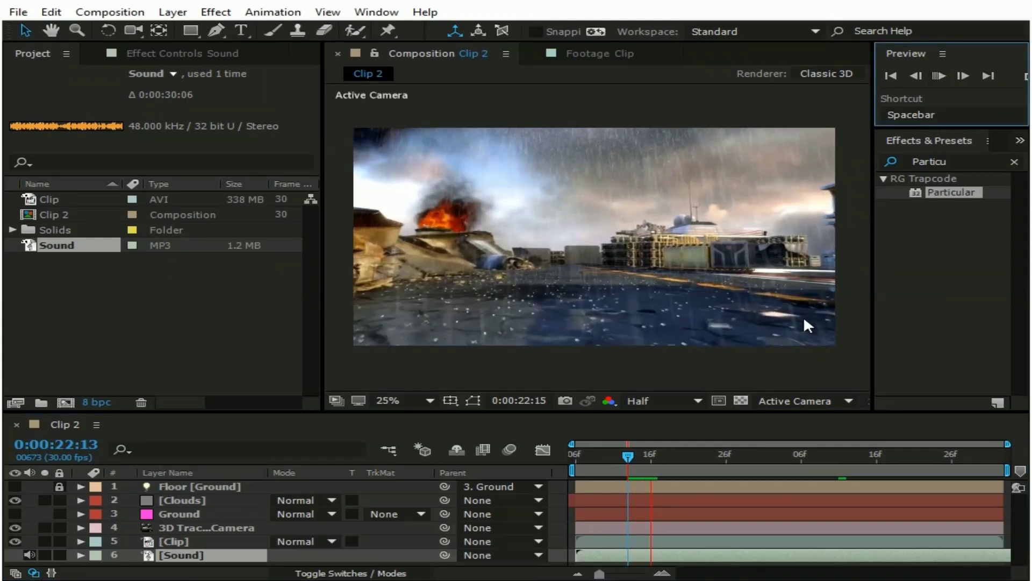